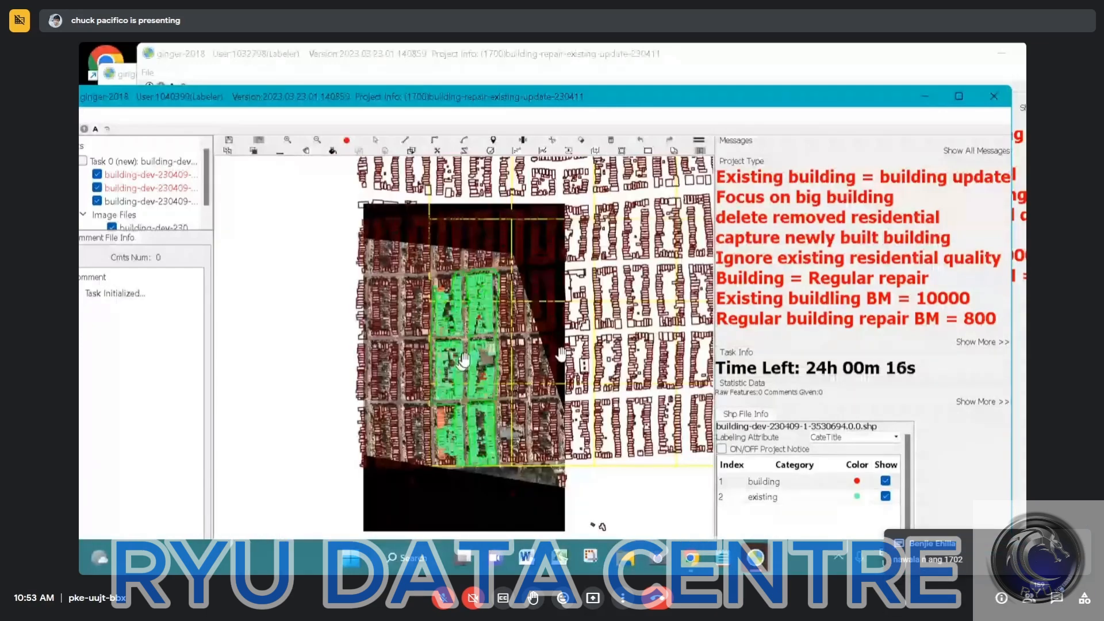
{"action": "scroll", "coordinate": [465, 359], "scroll_direction": "up", "scroll_amount": 1}
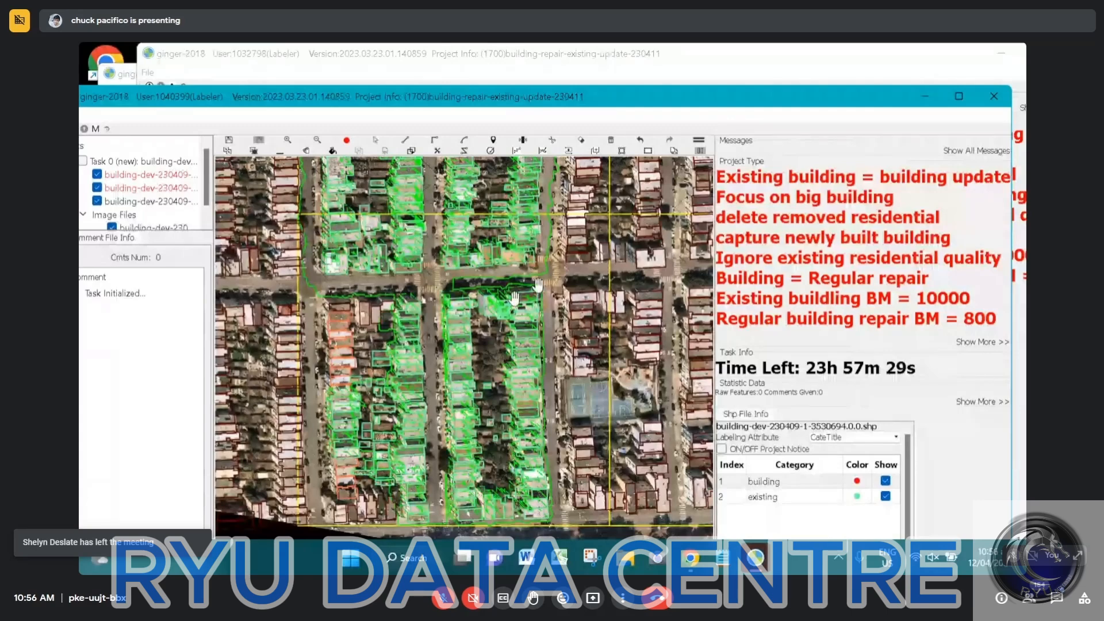
{"action": "key", "text": "alt+Tab"}
{"action": "scroll", "coordinate": [576, 317], "scroll_direction": "down", "scroll_amount": 3}
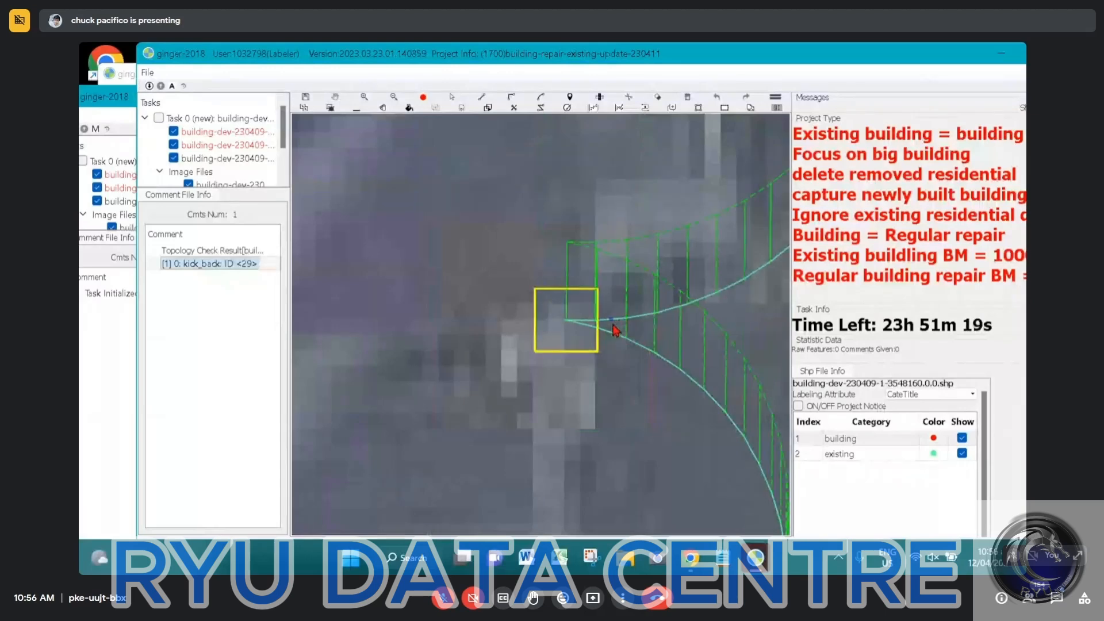
{"action": "scroll", "coordinate": [631, 338], "scroll_direction": "down", "scroll_amount": 3}
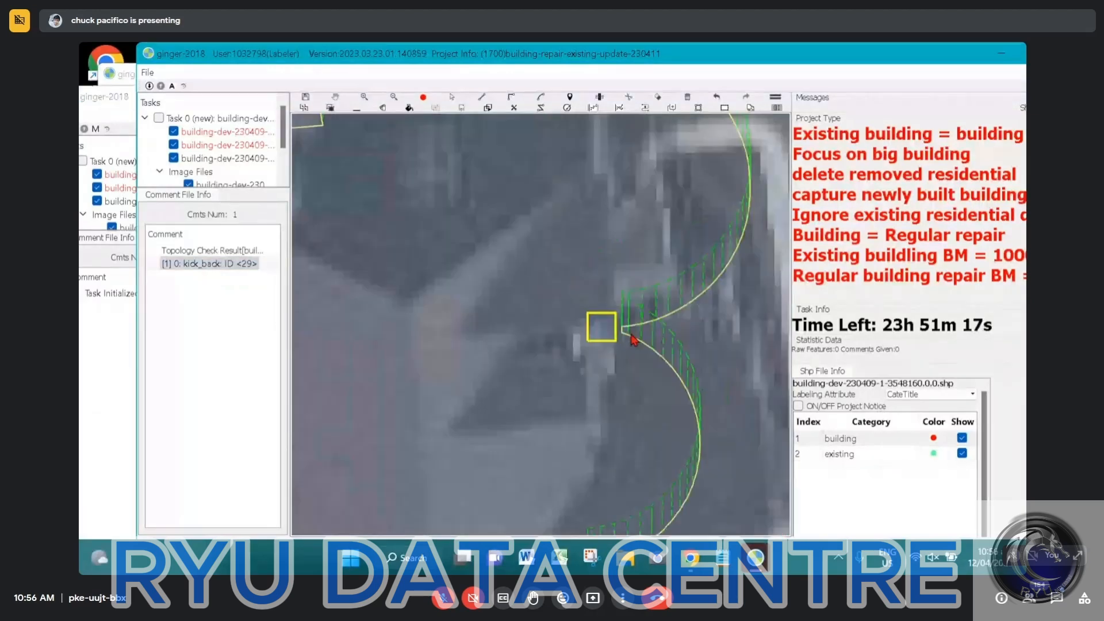
{"action": "scroll", "coordinate": [632, 338], "scroll_direction": "down", "scroll_amount": 5}
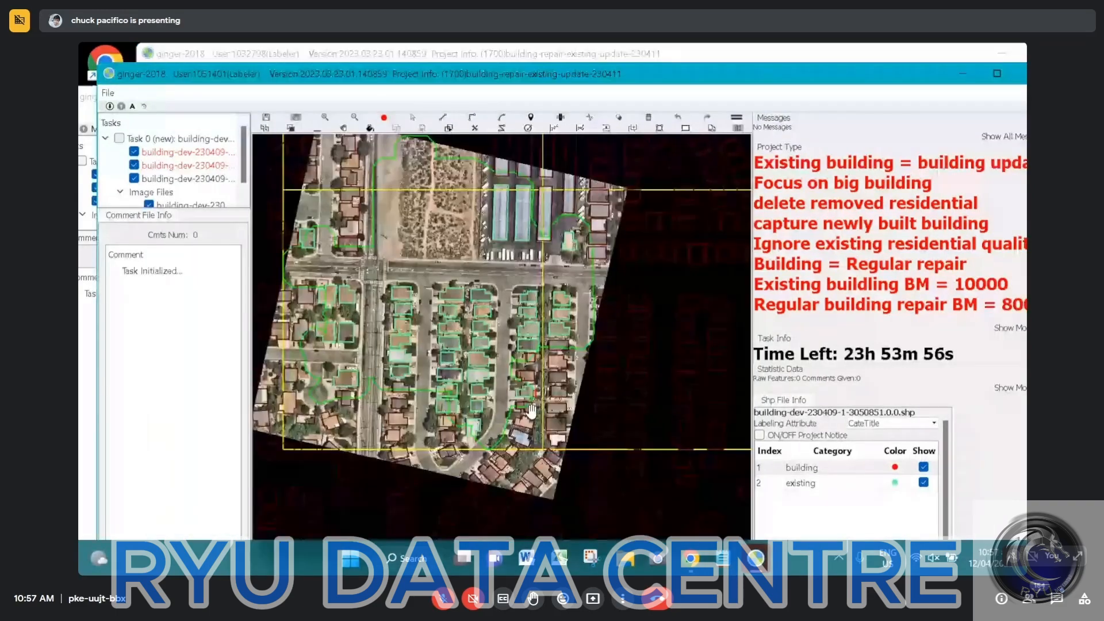
{"action": "scroll", "coordinate": [557, 439], "scroll_direction": "up", "scroll_amount": 5}
{"action": "left_click_drag", "start_coordinate": [406, 403], "coordinate": [540, 358]}
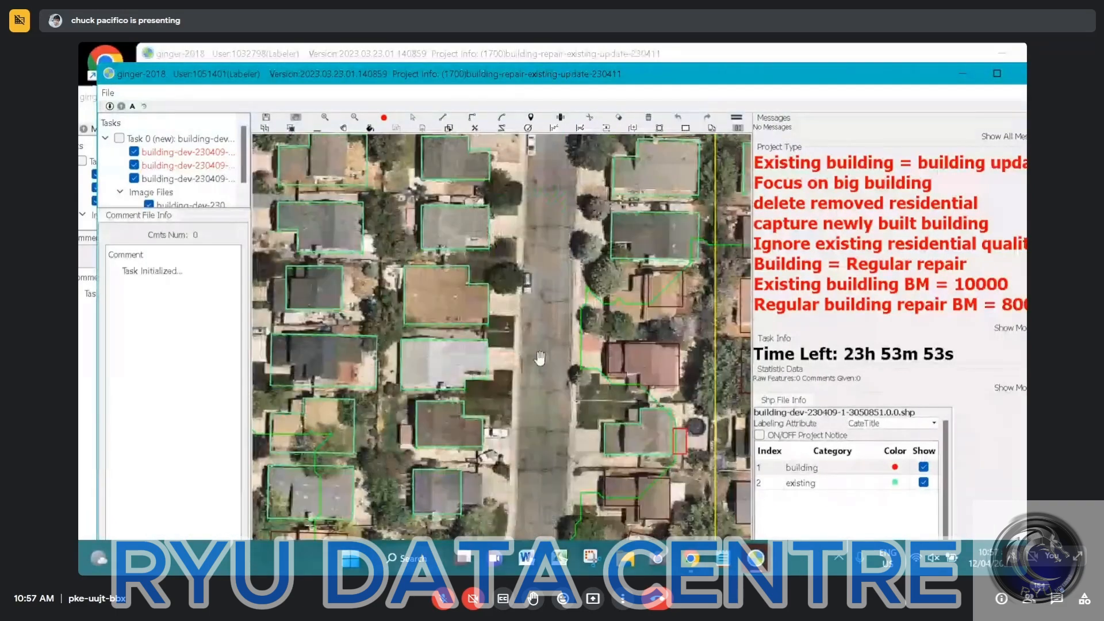
{"action": "left_click", "coordinate": [134, 107]}
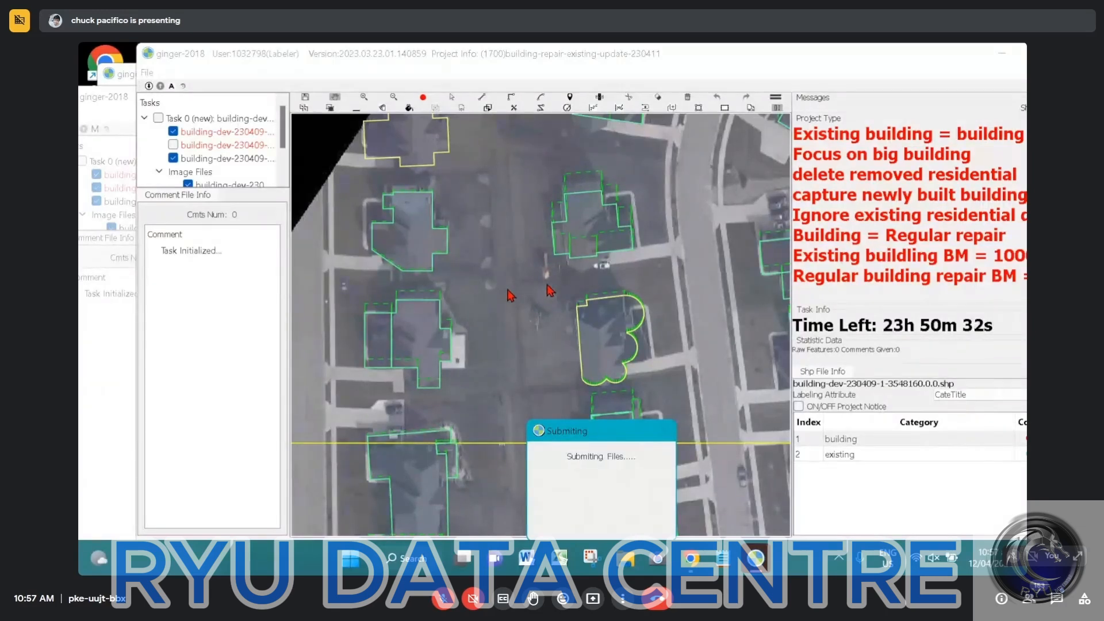
{"action": "mouse_move", "coordinate": [756, 558]}
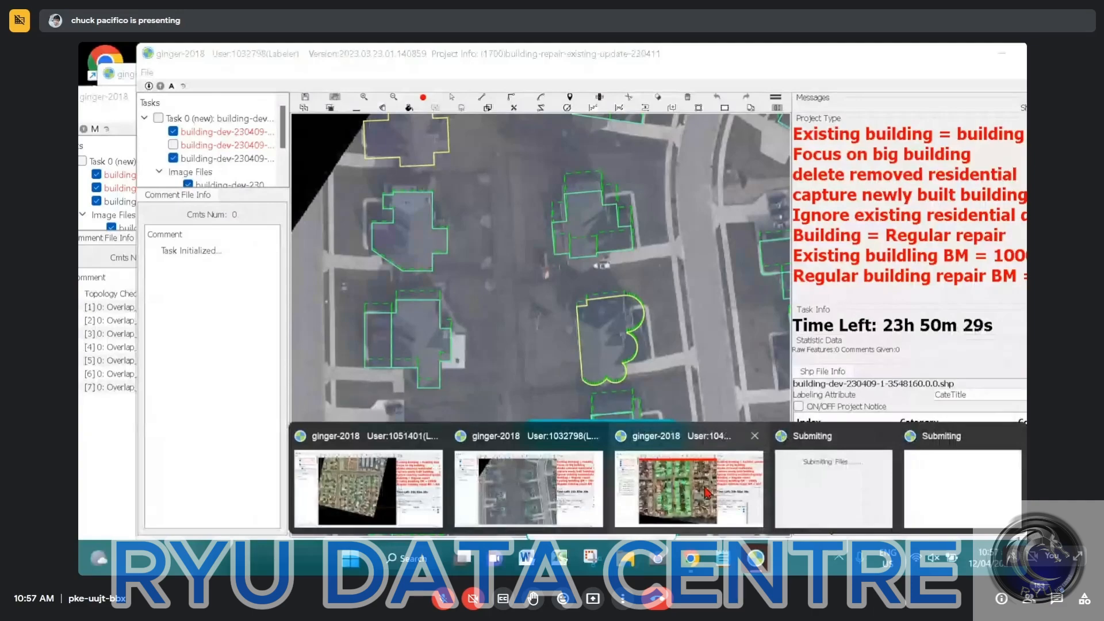
{"action": "left_click", "coordinate": [708, 493]}
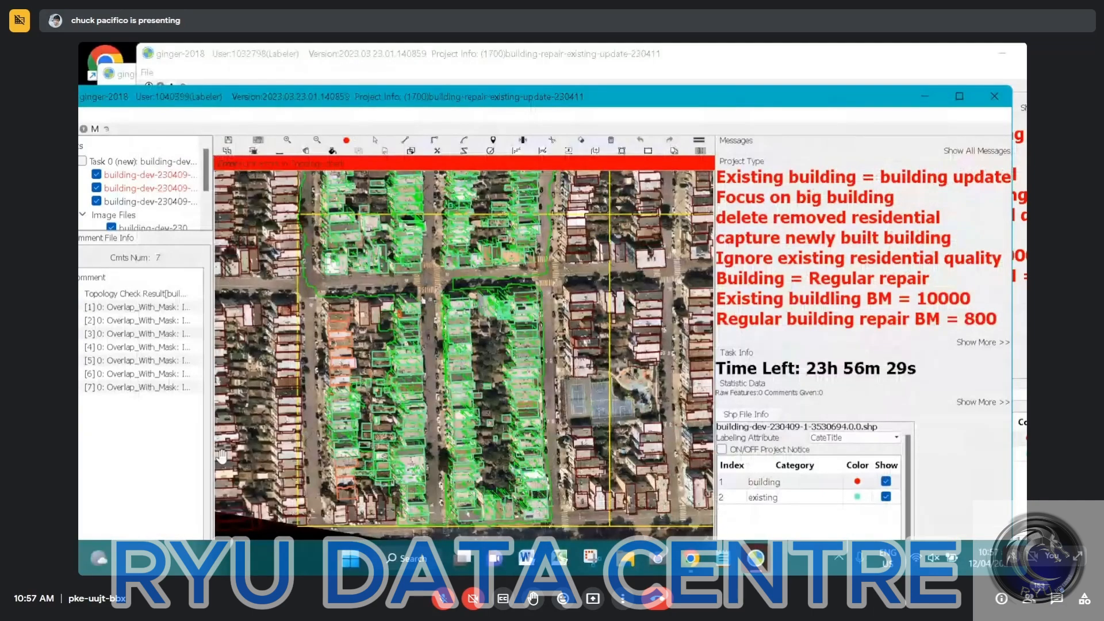
{"action": "double_click", "coordinate": [137, 307]}
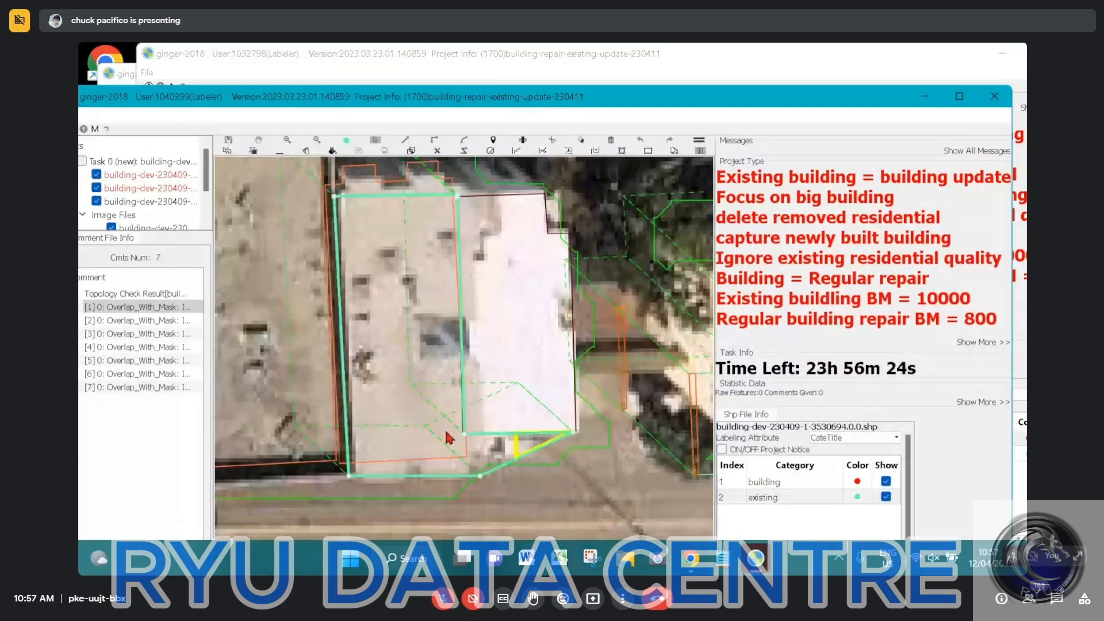
{"action": "scroll", "coordinate": [449, 438], "scroll_direction": "down", "scroll_amount": 2}
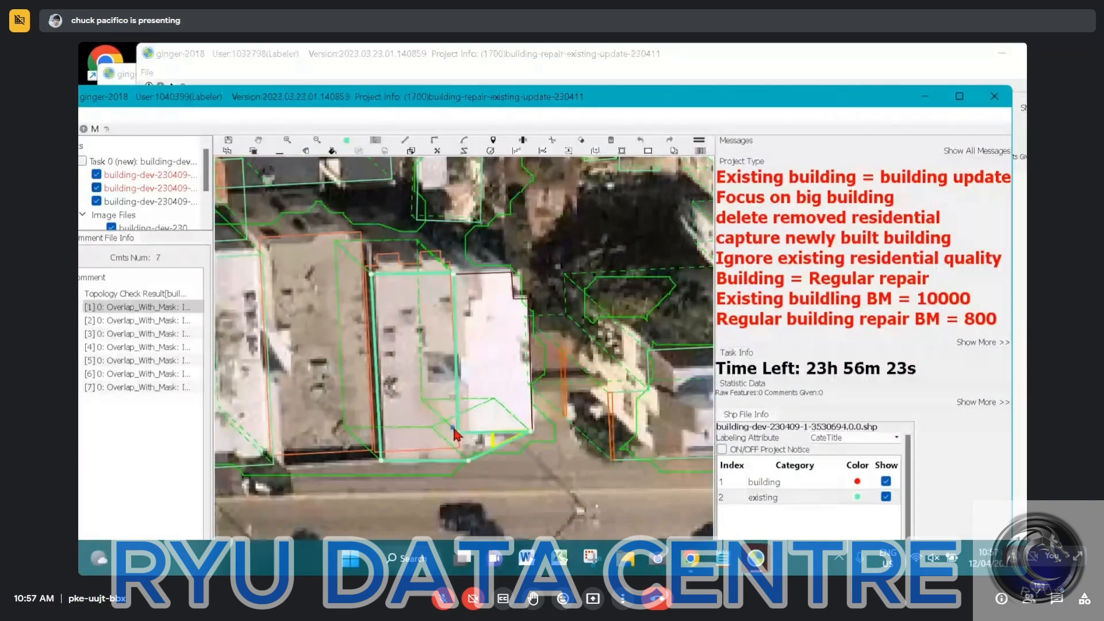
{"action": "key", "text": "Escape"}
{"action": "scroll", "coordinate": [464, 420], "scroll_direction": "up", "scroll_amount": 1}
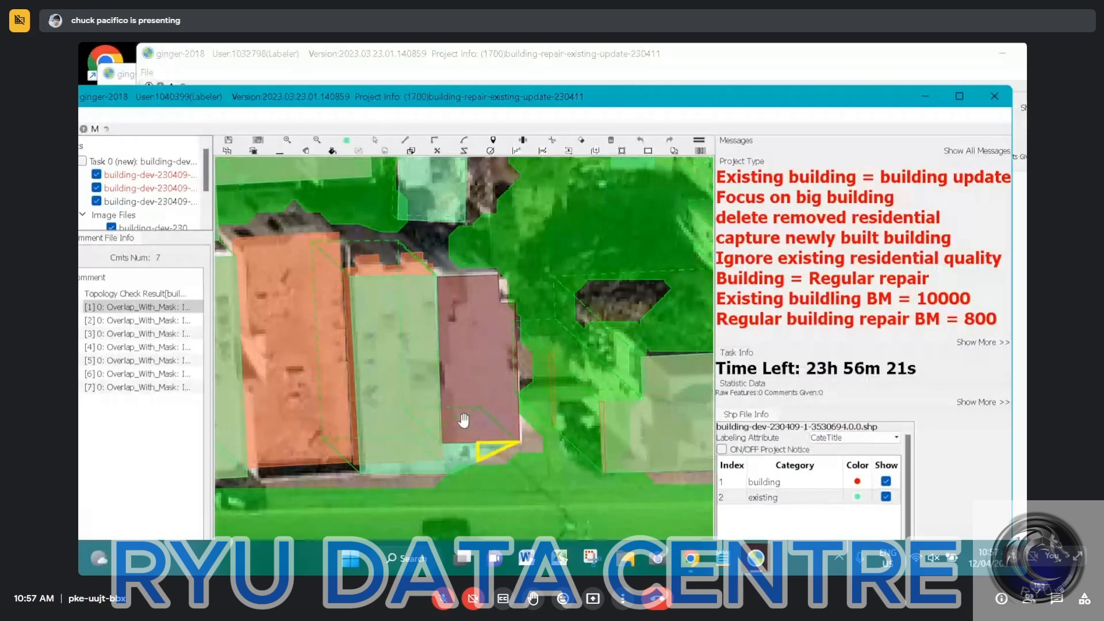
{"action": "scroll", "coordinate": [464, 421], "scroll_direction": "up", "scroll_amount": 3}
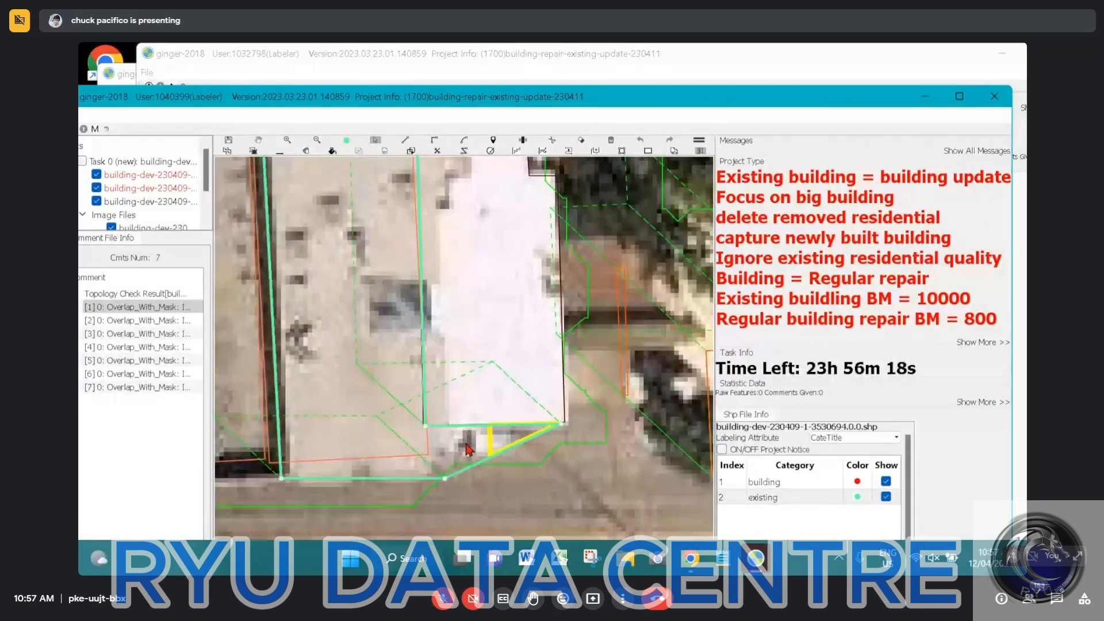
Go to the second Overlap_With_Mask error and pull in the west edge of the beige-roofed building above it.
{"action": "double_click", "coordinate": [171, 320]}
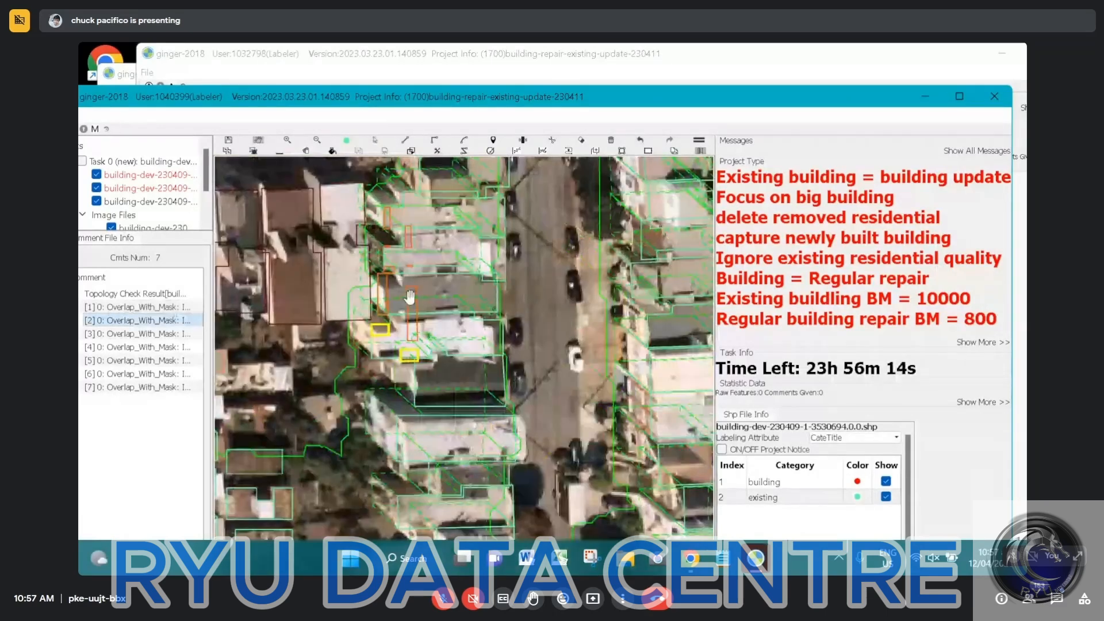
{"action": "scroll", "coordinate": [397, 261], "scroll_direction": "up", "scroll_amount": 2}
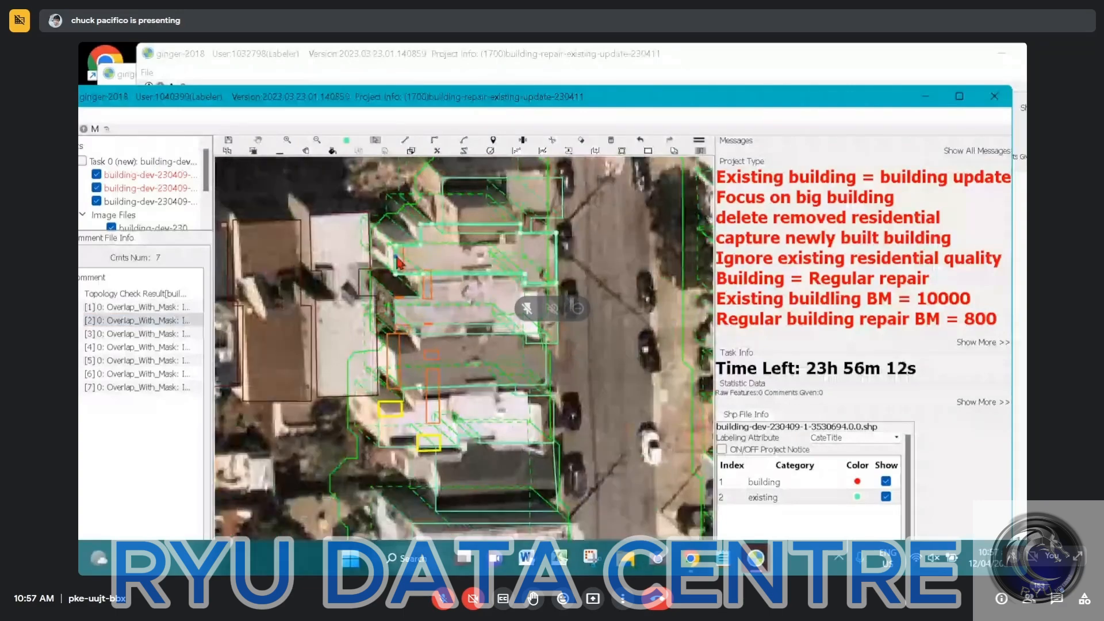
{"action": "scroll", "coordinate": [398, 261], "scroll_direction": "up", "scroll_amount": 1}
{"action": "left_click", "coordinate": [412, 262]}
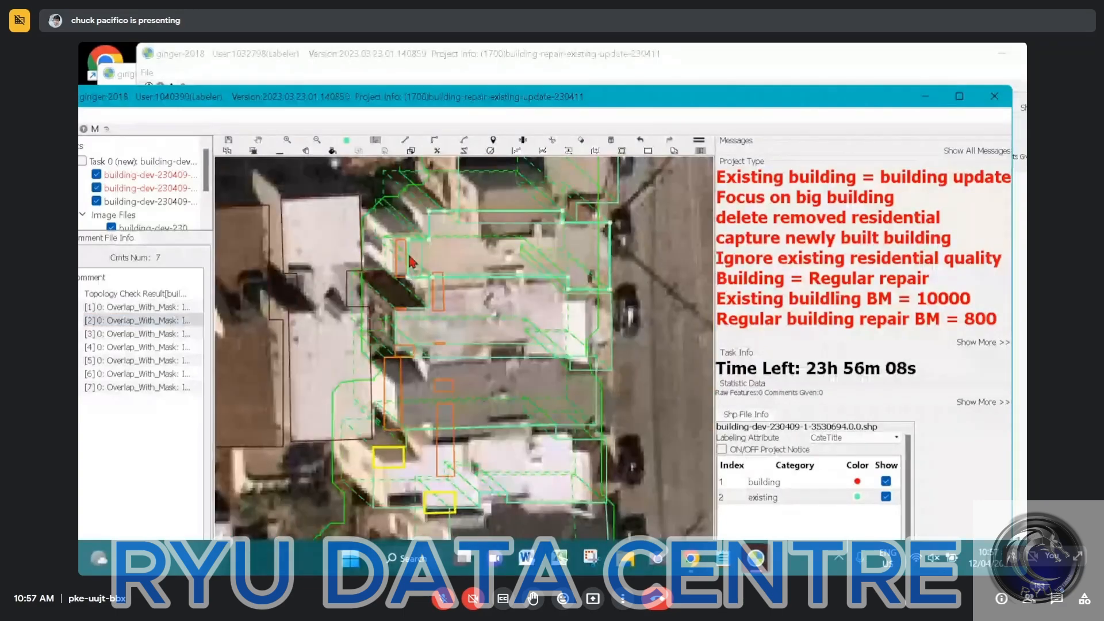
Move the west edges of the next two row buildings inward, on the light-grey and the dark-grey roofs.
{"action": "left_click", "coordinate": [411, 328]}
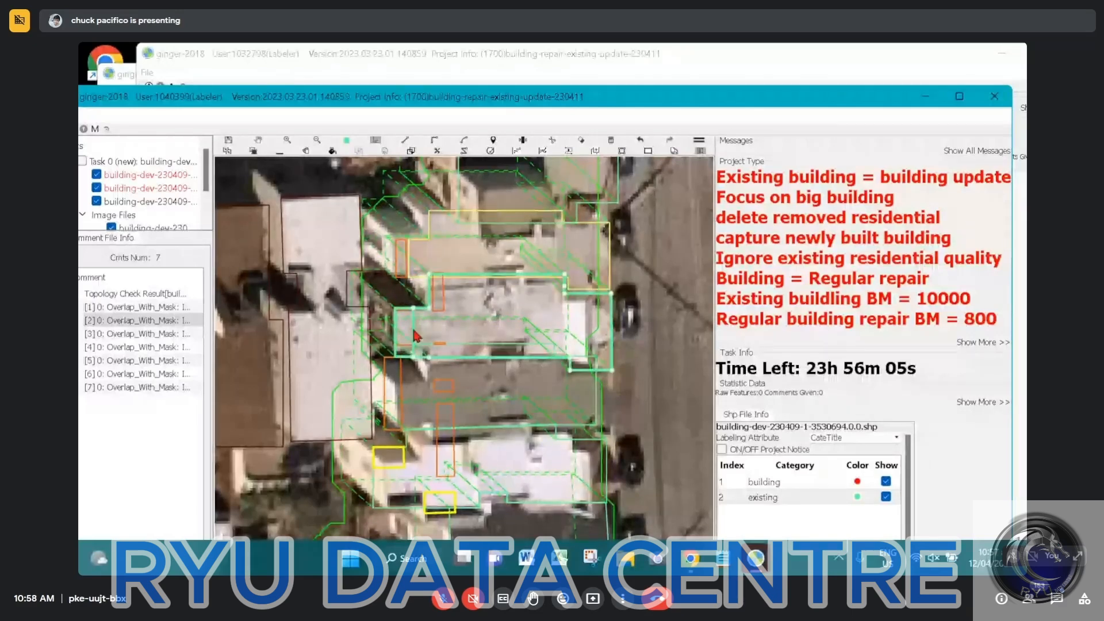
{"action": "left_click", "coordinate": [412, 379]}
{"action": "key", "text": "r"}
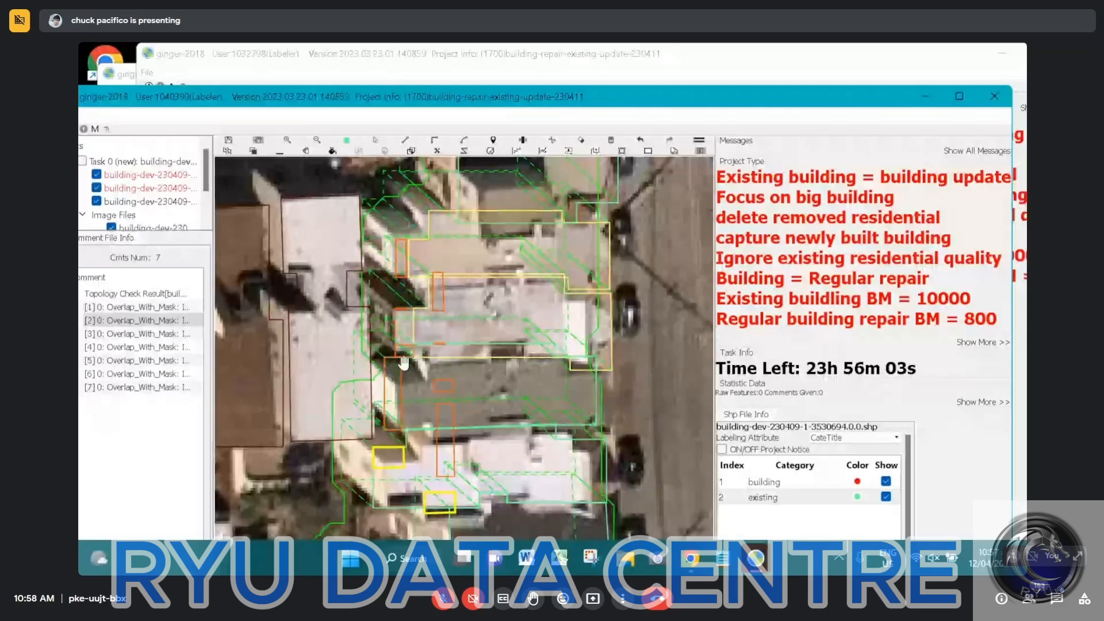
{"action": "left_click", "coordinate": [409, 365]}
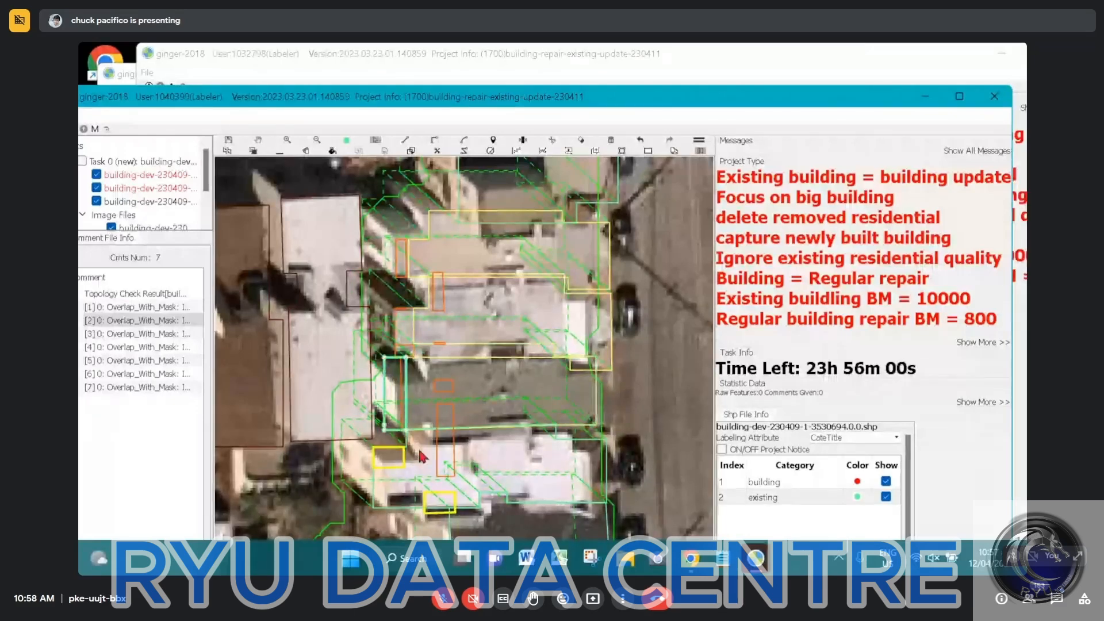
{"action": "key", "text": "Delete"}
{"action": "left_click_drag", "start_coordinate": [394, 462], "coordinate": [411, 368]}
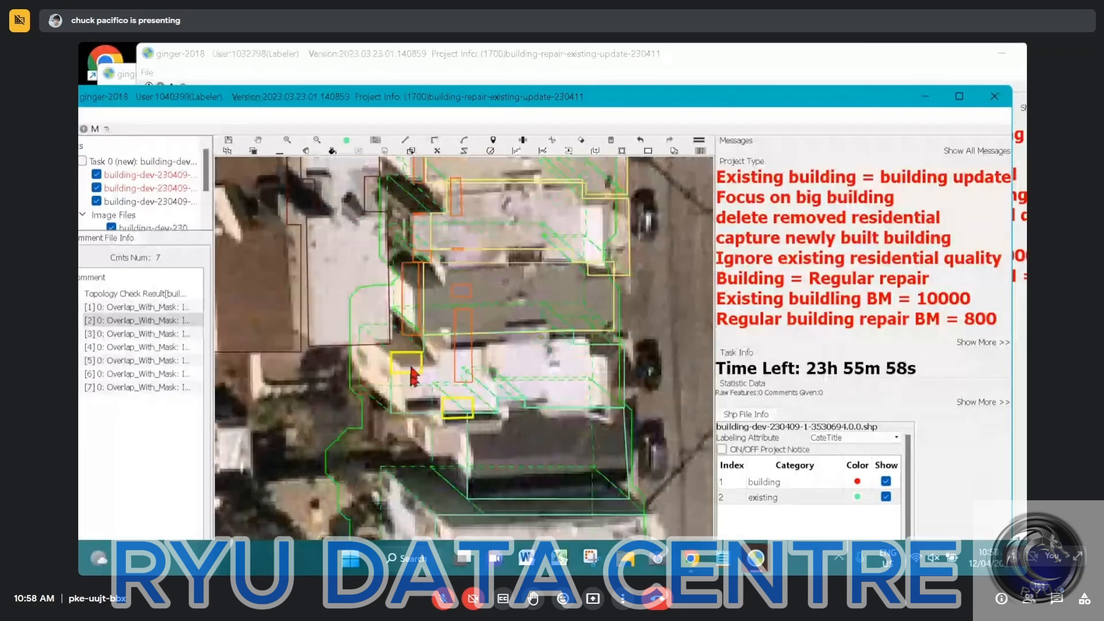
Reshape the white-roofed building's outline around the flagged overlaps and adjust the west edge of the light-grey building.
{"action": "left_click", "coordinate": [411, 374]}
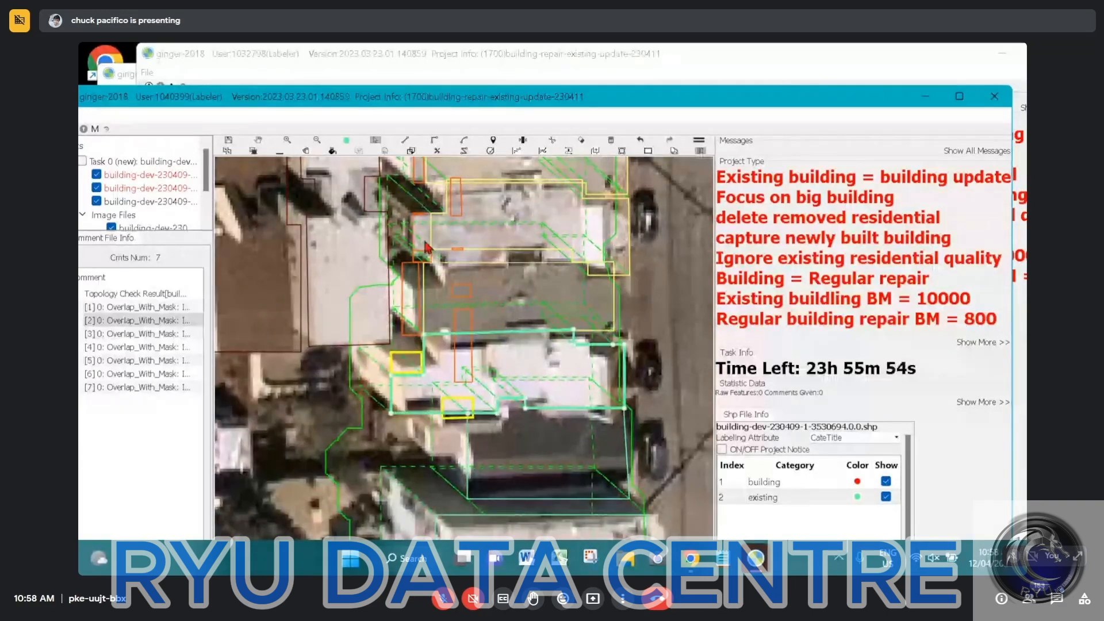
{"action": "scroll", "coordinate": [425, 225], "scroll_direction": "up", "scroll_amount": 2}
{"action": "left_click", "coordinate": [444, 222]}
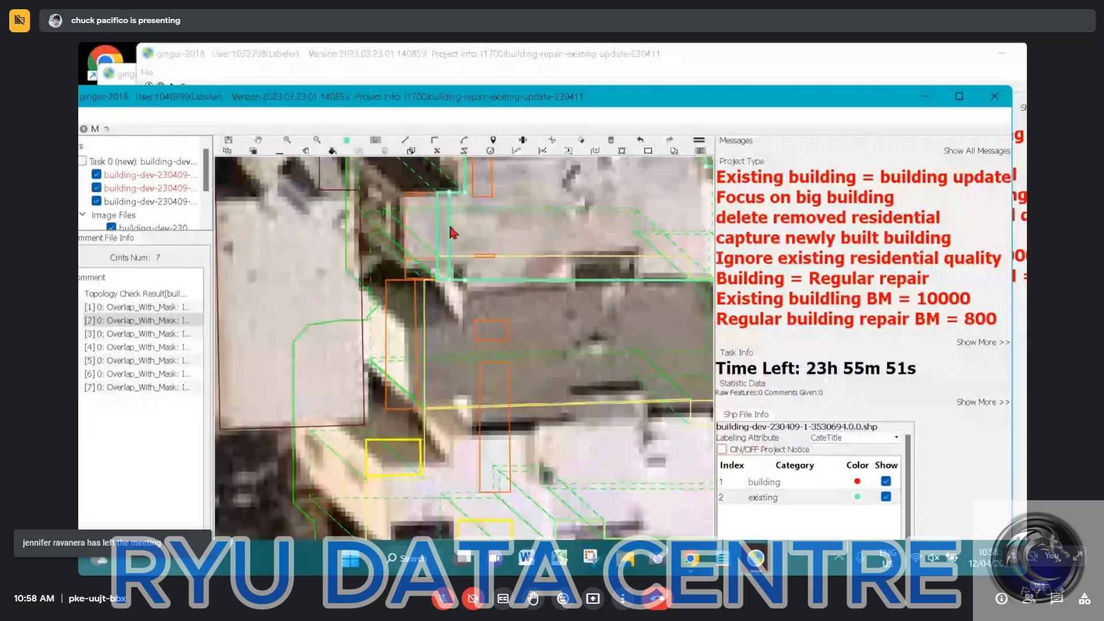
{"action": "scroll", "coordinate": [469, 371], "scroll_direction": "down", "scroll_amount": 2}
{"action": "left_click_drag", "start_coordinate": [469, 371], "coordinate": [467, 366]}
{"action": "left_click", "coordinate": [461, 405]}
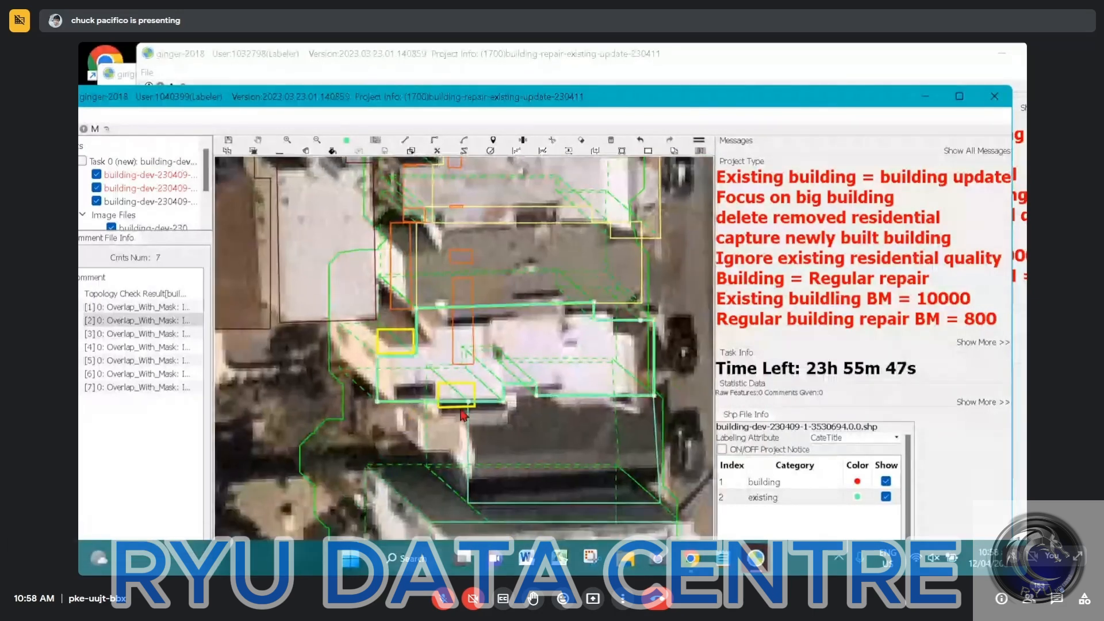
Adjust the edges of the notch along the north side of the dark-roofed building below the flagged overlap.
{"action": "scroll", "coordinate": [472, 404], "scroll_direction": "up", "scroll_amount": 1}
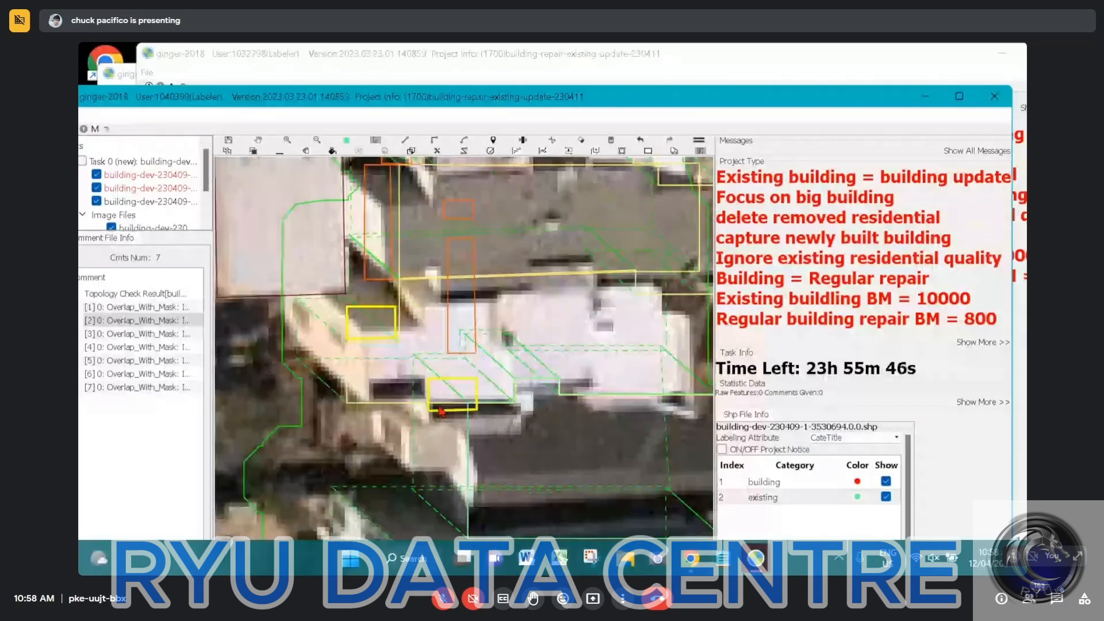
{"action": "left_click", "coordinate": [489, 408]}
{"action": "left_click_drag", "start_coordinate": [487, 405], "coordinate": [491, 414]}
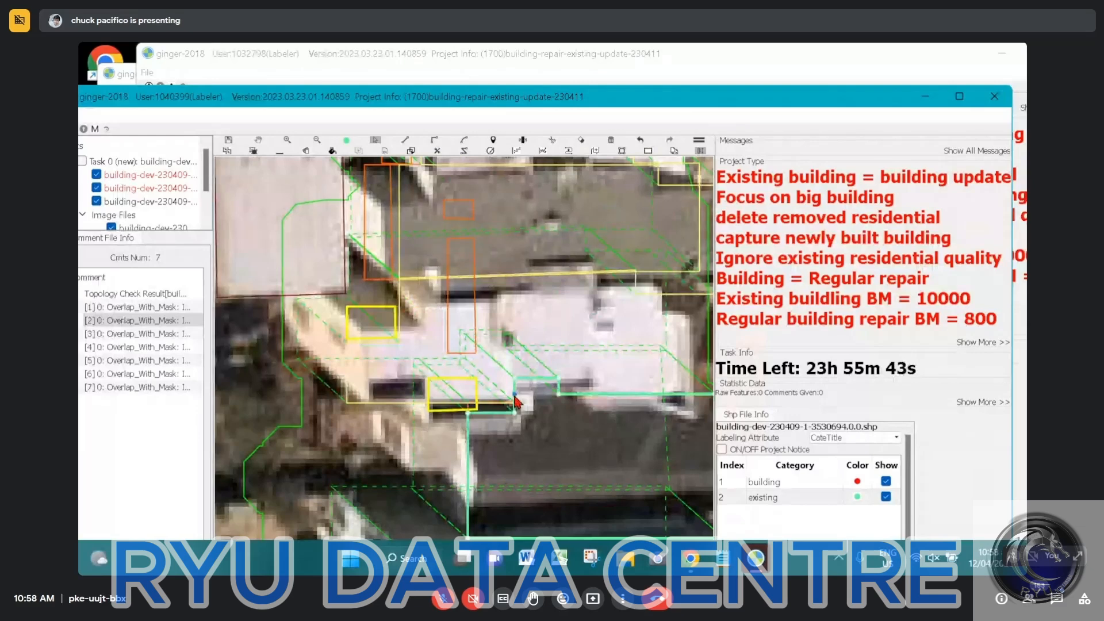
{"action": "left_click_drag", "start_coordinate": [514, 395], "coordinate": [526, 395]}
{"action": "left_click_drag", "start_coordinate": [542, 378], "coordinate": [542, 389]}
Fit the dark-roofed building's north edge and the east side of its notch to the roof line.
{"action": "key", "text": "space"}
{"action": "left_click_drag", "start_coordinate": [511, 393], "coordinate": [416, 374]}
{"action": "key", "text": "space"}
{"action": "left_click", "coordinate": [491, 379]}
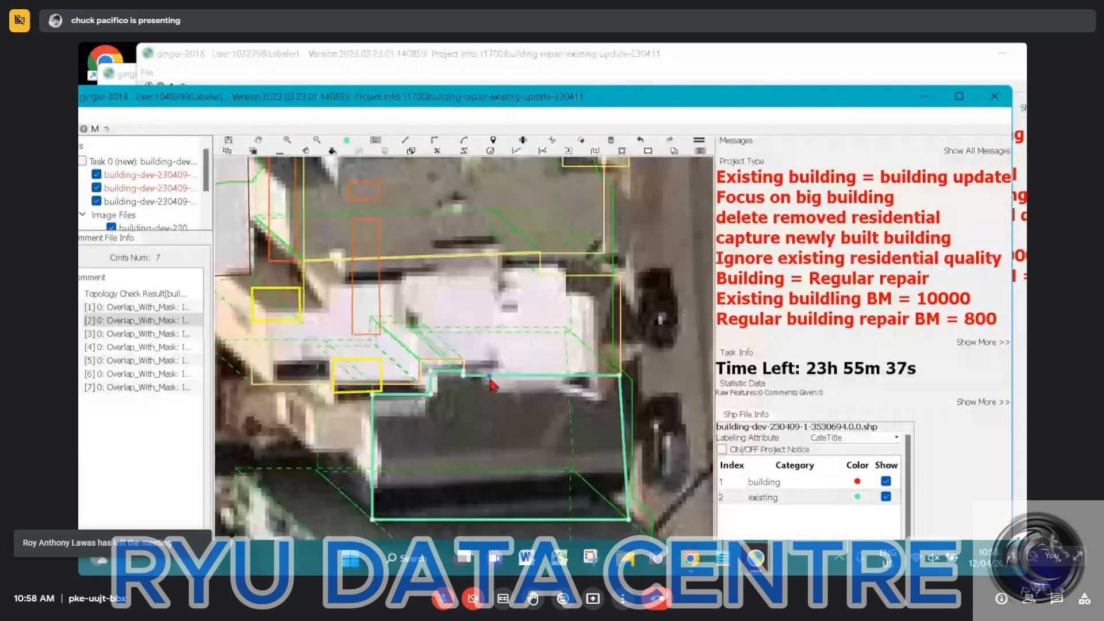
{"action": "scroll", "coordinate": [491, 357], "scroll_direction": "up", "scroll_amount": 1}
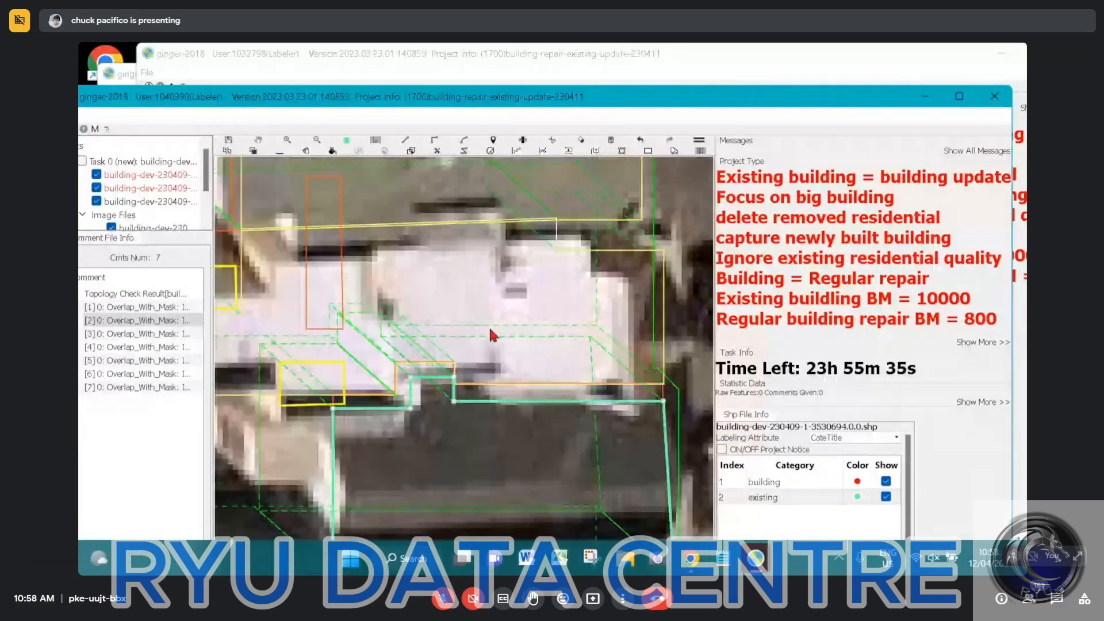
{"action": "left_click_drag", "start_coordinate": [453, 394], "coordinate": [444, 396]}
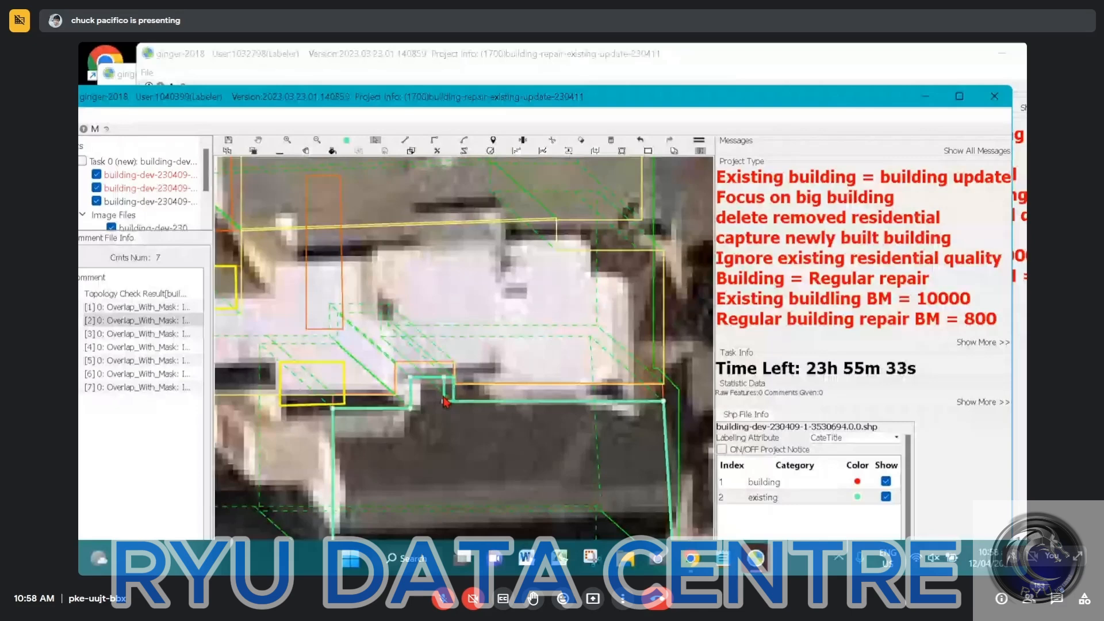
Refine the outline of the light-grey row building and rerun the topology check.
{"action": "scroll", "coordinate": [430, 397], "scroll_direction": "down", "scroll_amount": 2}
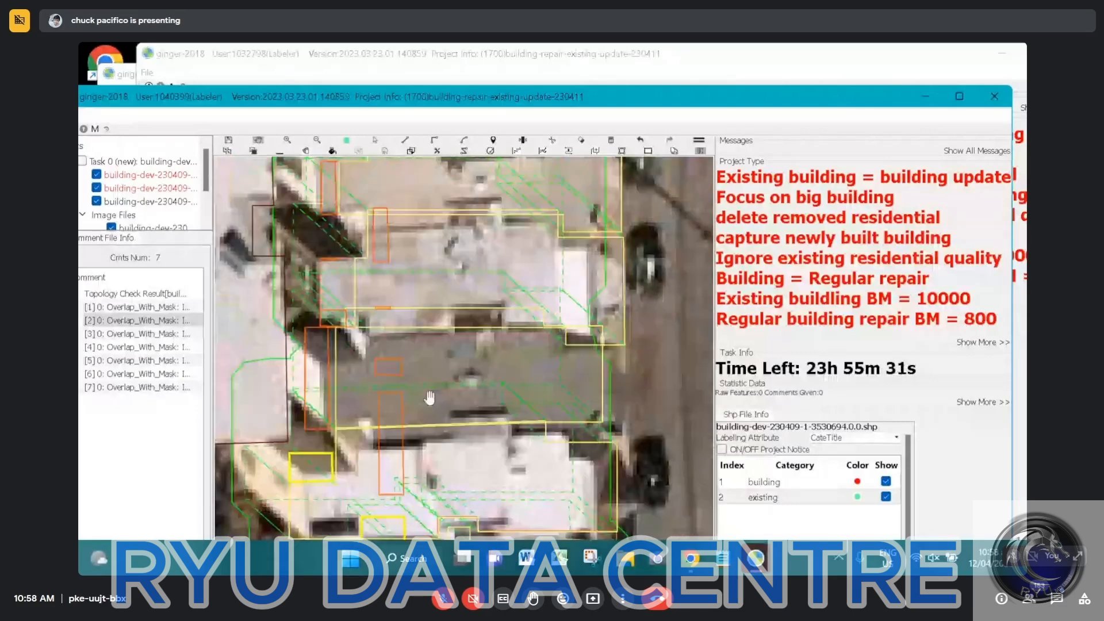
{"action": "scroll", "coordinate": [430, 397], "scroll_direction": "down", "scroll_amount": 1}
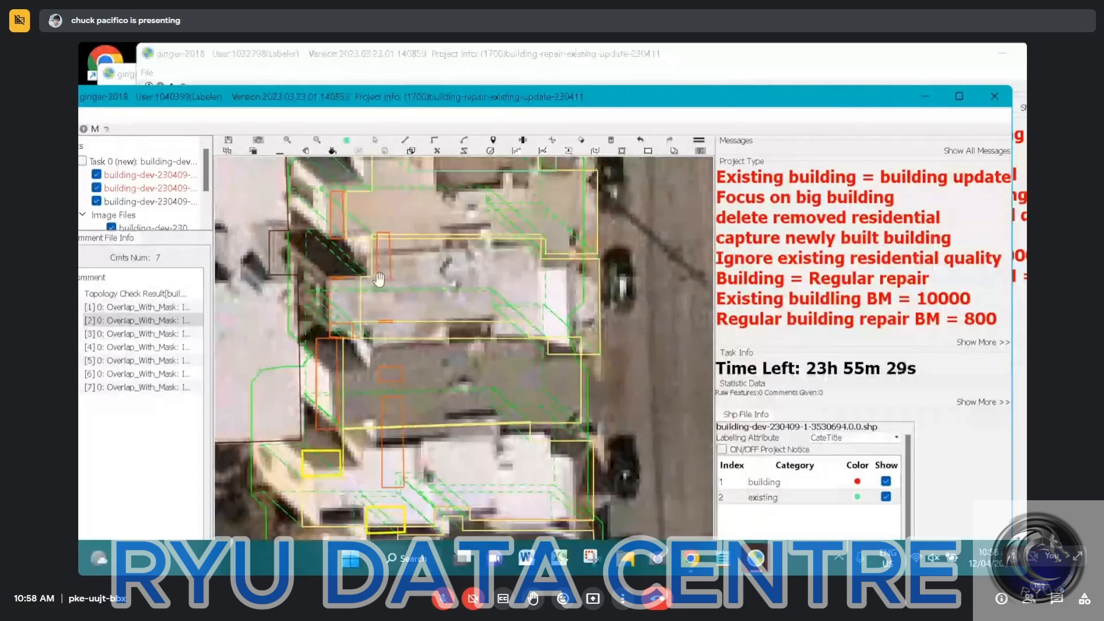
{"action": "scroll", "coordinate": [379, 280], "scroll_direction": "up", "scroll_amount": 1}
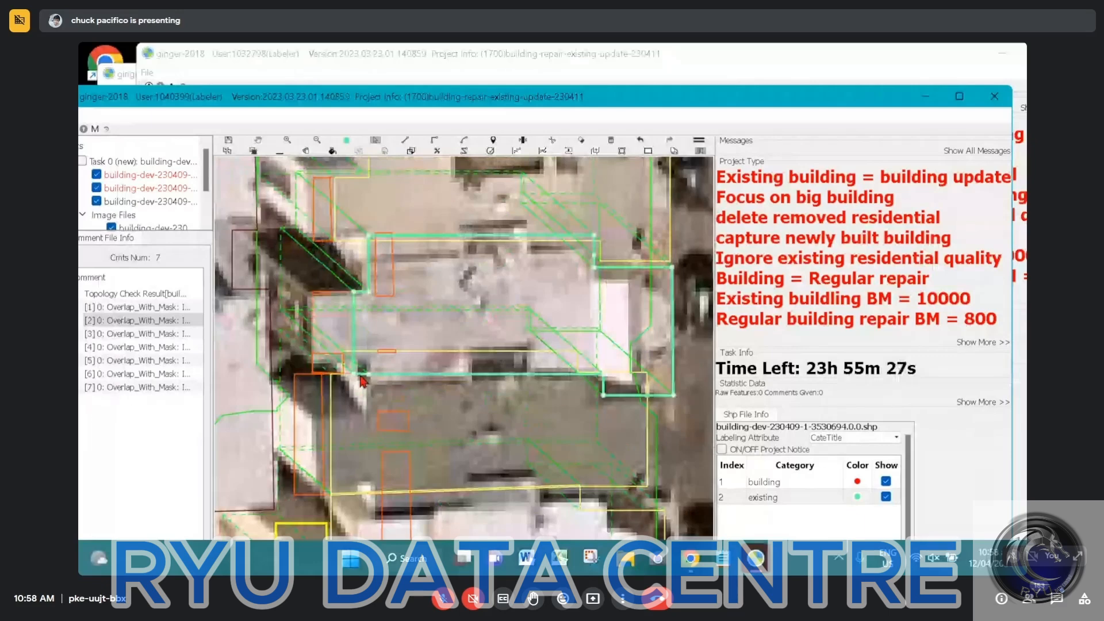
{"action": "left_click", "coordinate": [616, 365]}
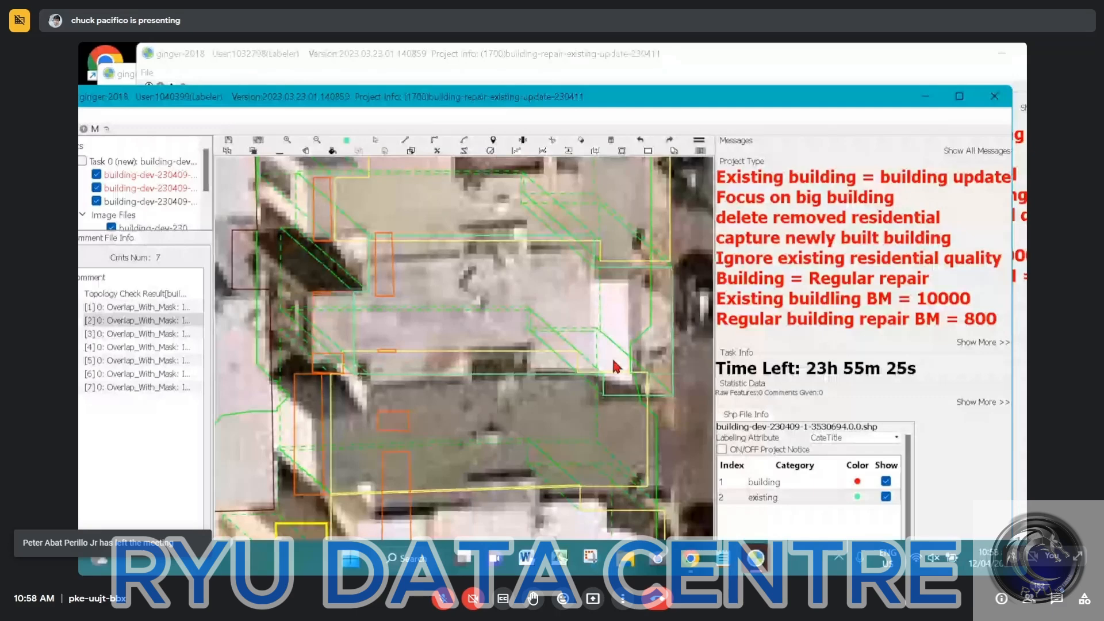
{"action": "scroll", "coordinate": [498, 362], "scroll_direction": "down", "scroll_amount": 3}
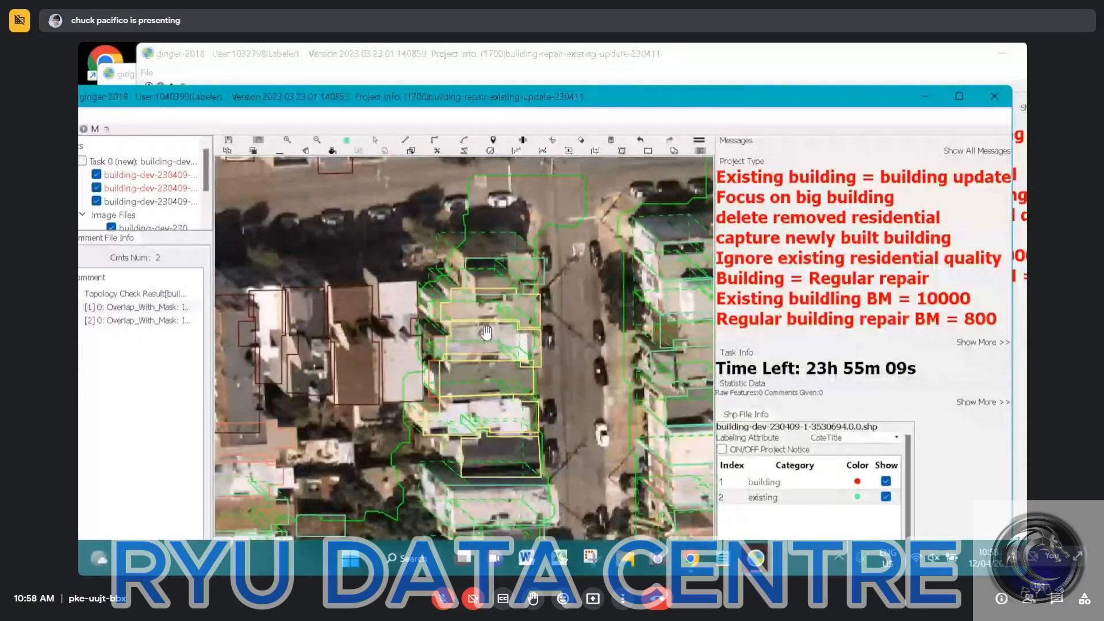
Locate the first flagged overlap, select the white-roofed corner building's outline beside it and rerun the topology check.
{"action": "left_click", "coordinate": [137, 307]}
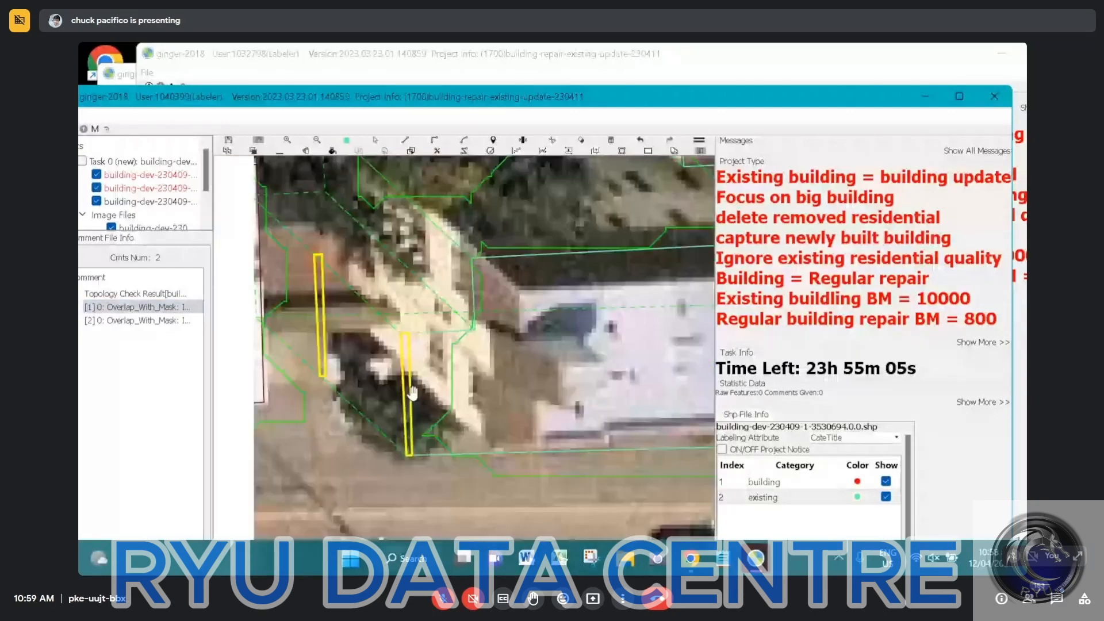
{"action": "scroll", "coordinate": [467, 401], "scroll_direction": "down", "scroll_amount": 3}
{"action": "scroll", "coordinate": [467, 401], "scroll_direction": "up", "scroll_amount": 1}
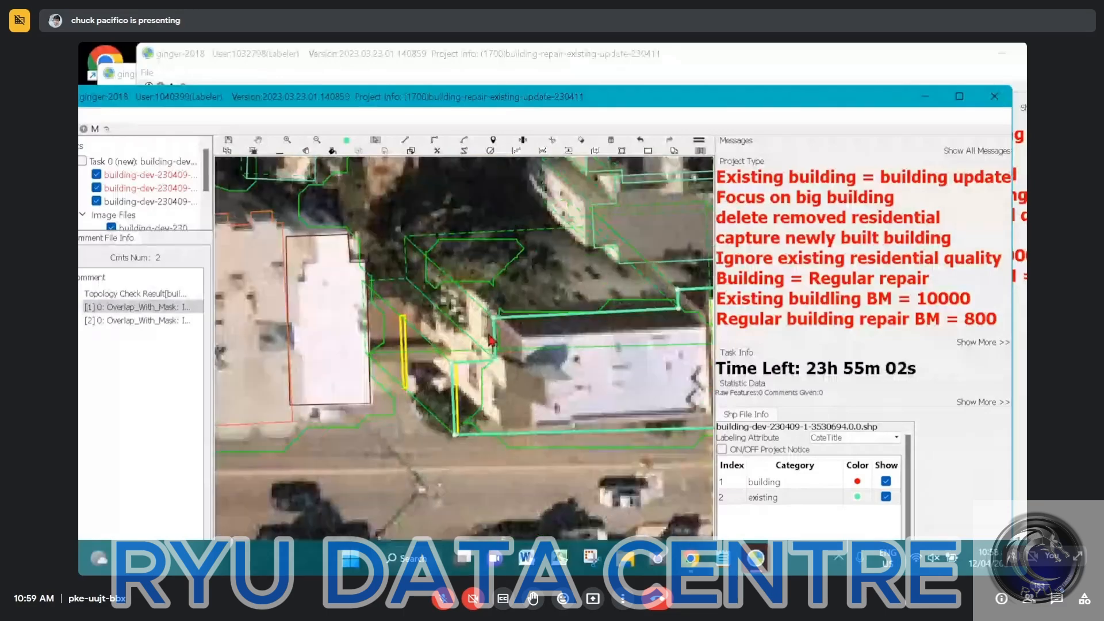
{"action": "left_click_drag", "start_coordinate": [490, 339], "coordinate": [337, 334]}
{"action": "left_click", "coordinate": [528, 435]}
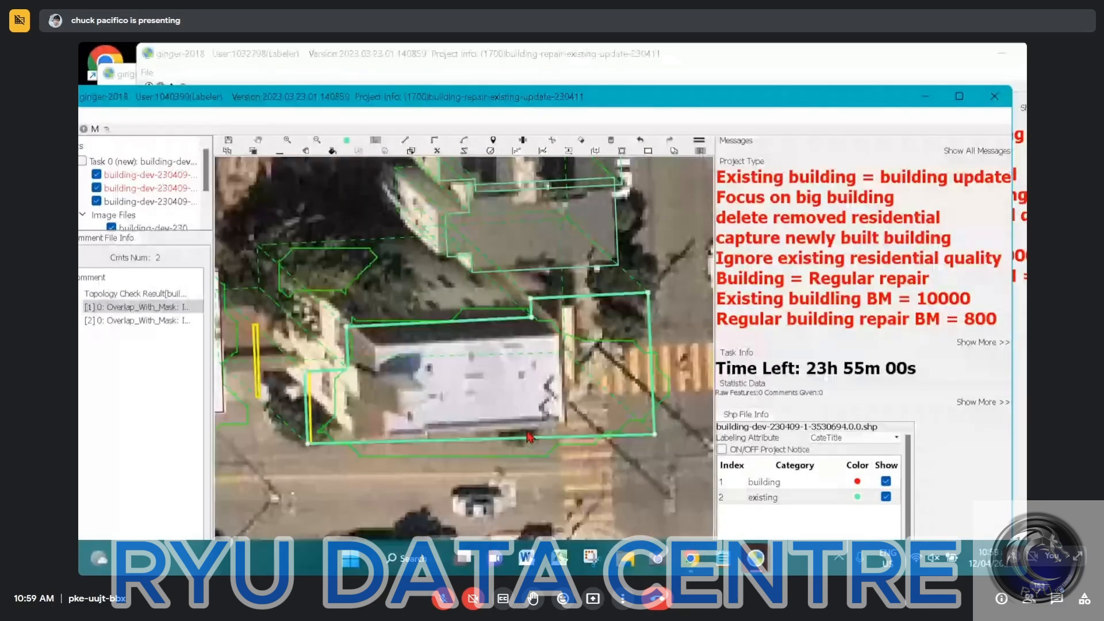
{"action": "left_click", "coordinate": [495, 356]}
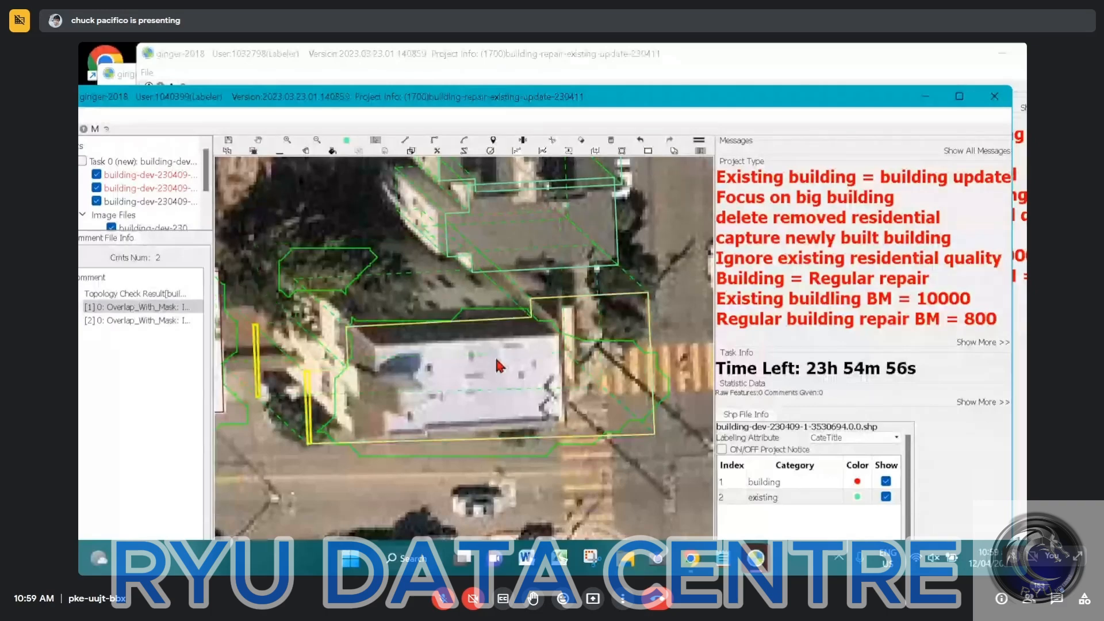
{"action": "scroll", "coordinate": [495, 357], "scroll_direction": "down", "scroll_amount": 2}
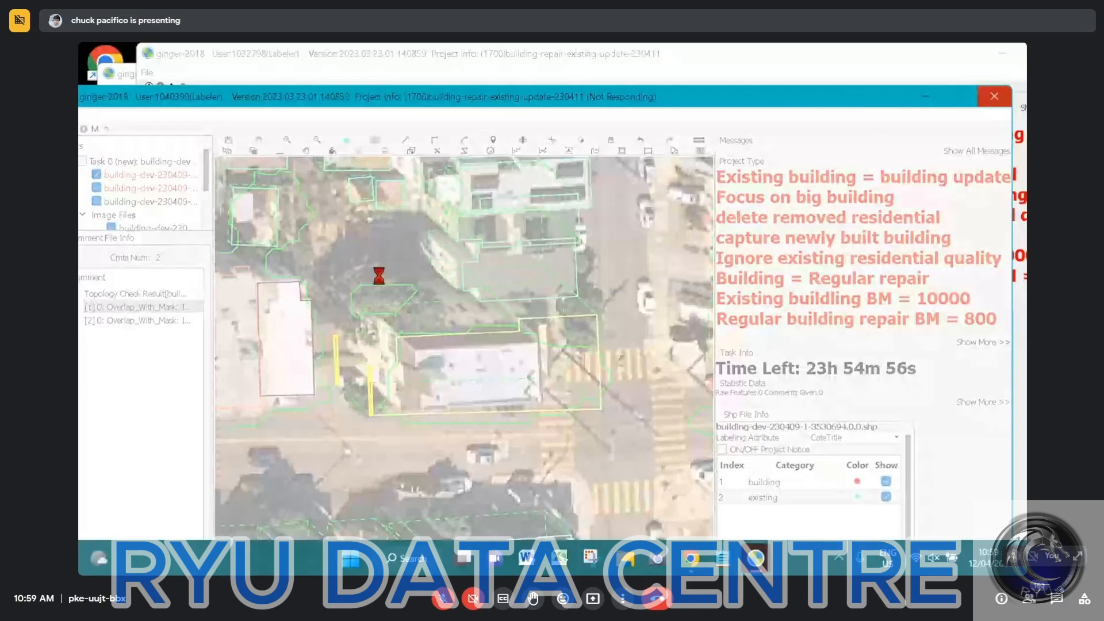
Switch to the other labeling task and delete the red building outlines over the trailers around the curved drive.
{"action": "left_click", "coordinate": [190, 70]}
{"action": "left_click", "coordinate": [173, 131]}
{"action": "left_click", "coordinate": [173, 145]}
{"action": "scroll", "coordinate": [600, 326], "scroll_direction": "up", "scroll_amount": 5}
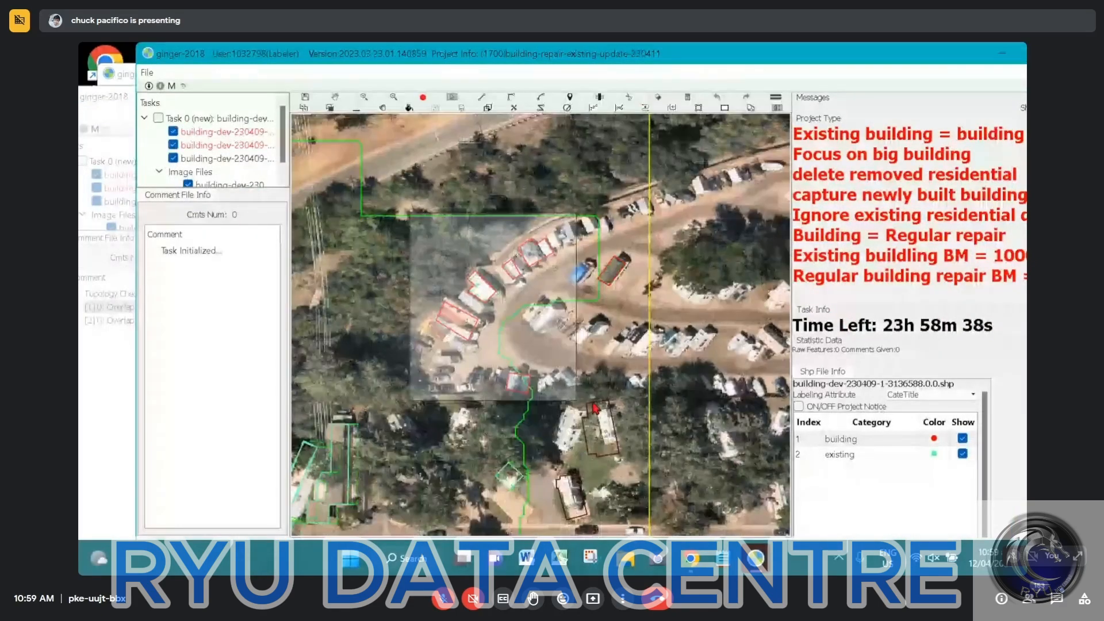
{"action": "left_click_drag", "start_coordinate": [594, 407], "coordinate": [624, 397]}
{"action": "key", "text": "Delete"}
Delete the red outlines over the vehicle yard between the large roofs, hiding the outline layers briefly to check the imagery.
{"action": "scroll", "coordinate": [621, 395], "scroll_direction": "down", "scroll_amount": 2}
{"action": "left_click_drag", "start_coordinate": [344, 333], "coordinate": [536, 363]}
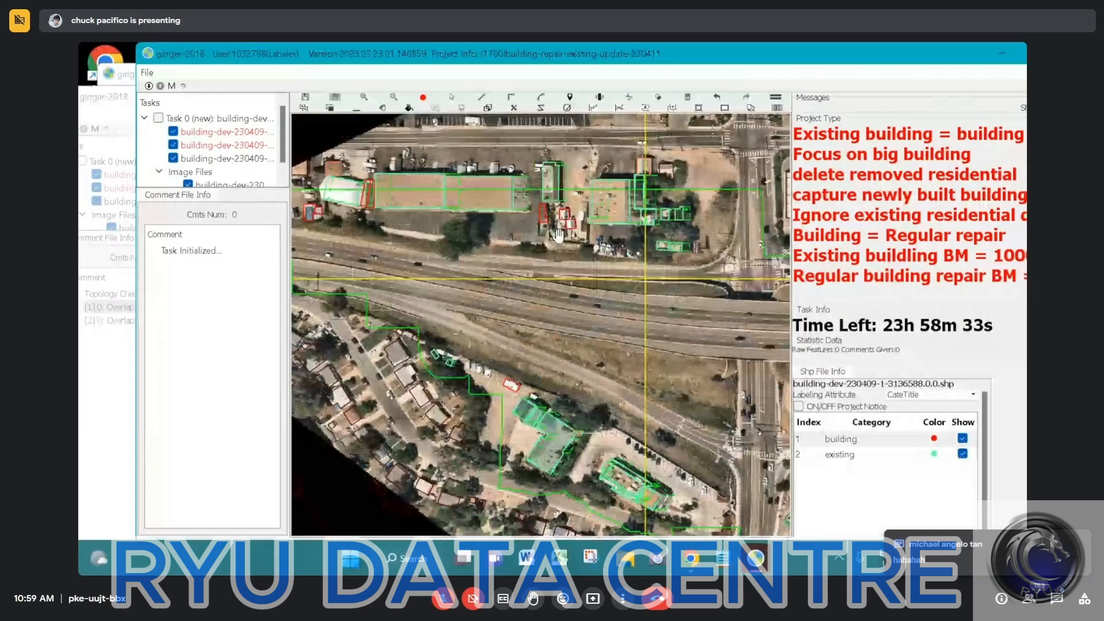
{"action": "scroll", "coordinate": [556, 235], "scroll_direction": "up", "scroll_amount": 2}
{"action": "scroll", "coordinate": [554, 294], "scroll_direction": "up", "scroll_amount": 2}
{"action": "key", "text": "space"}
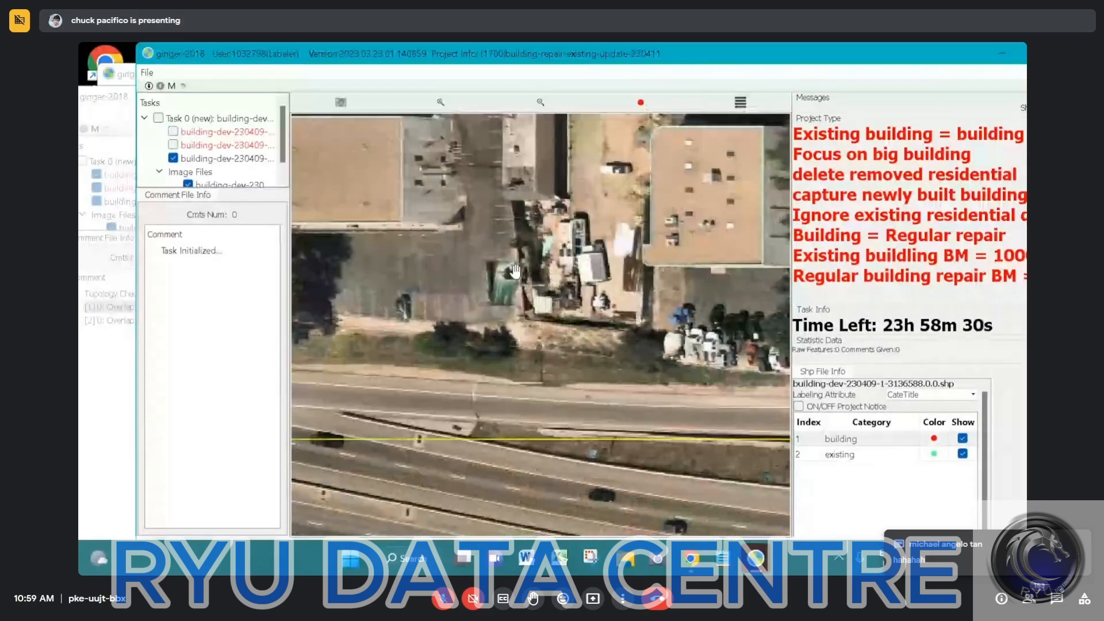
{"action": "scroll", "coordinate": [557, 241], "scroll_direction": "down", "scroll_amount": 2}
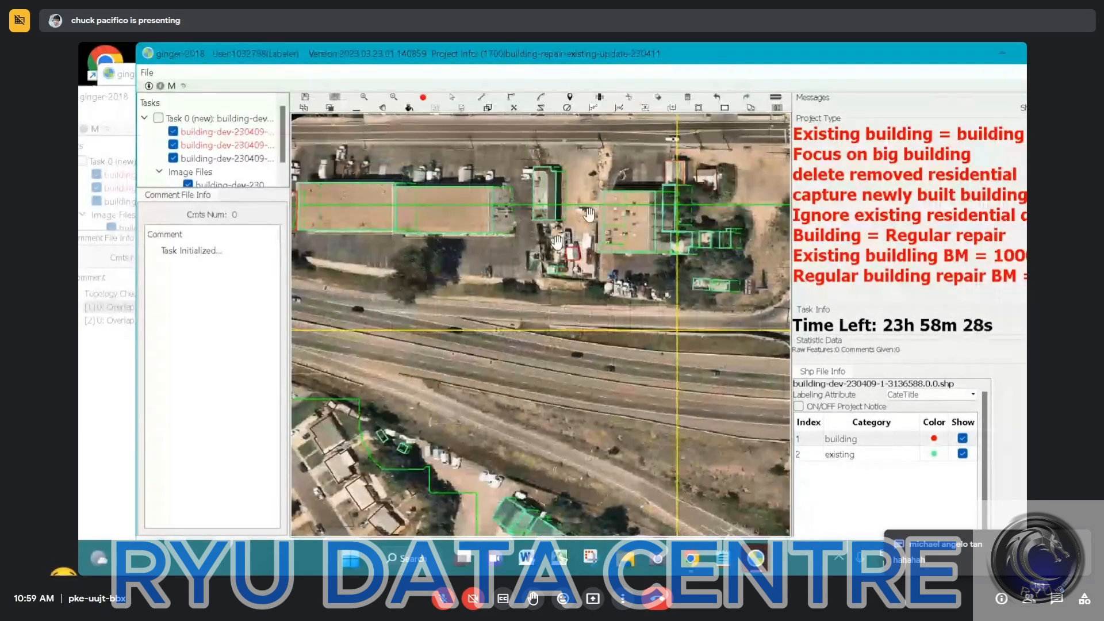
Delete the remaining red outlines beside the white-roofed building and over the parked trucks at the imagery's west end.
{"action": "left_click_drag", "start_coordinate": [295, 202], "coordinate": [589, 209]}
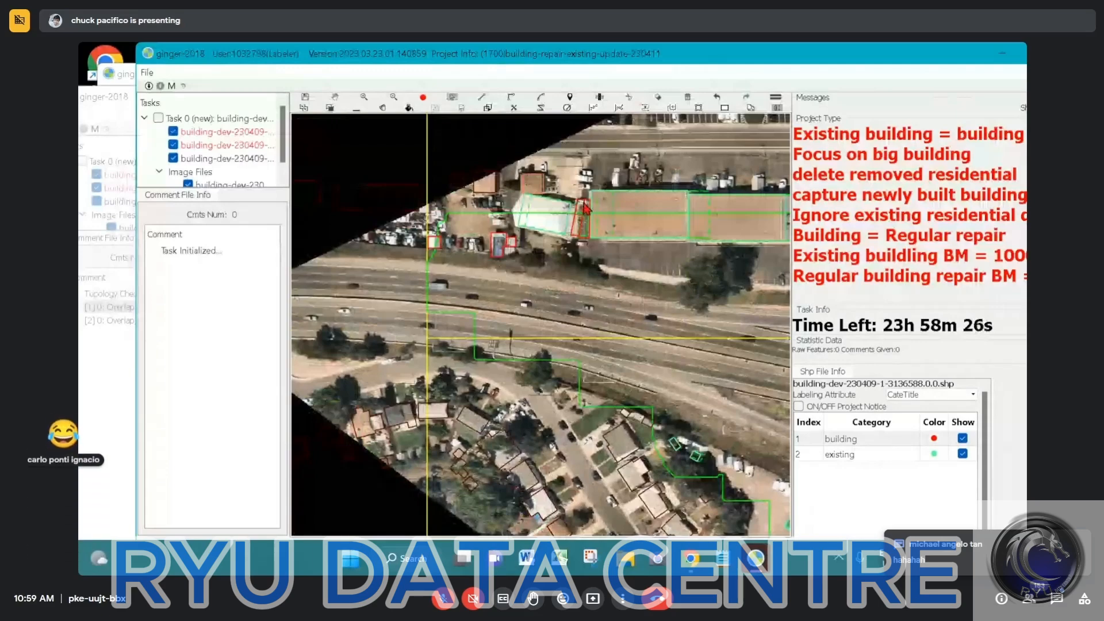
{"action": "left_click", "coordinate": [585, 210]}
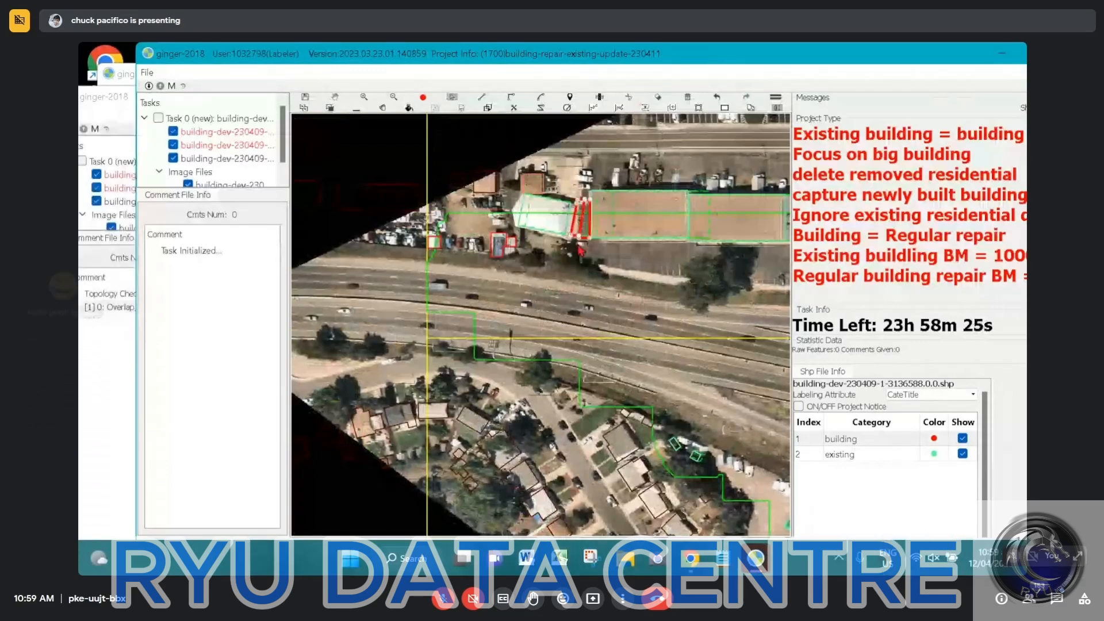
{"action": "scroll", "coordinate": [418, 236], "scroll_direction": "up", "scroll_amount": 1}
{"action": "scroll", "coordinate": [418, 236], "scroll_direction": "up", "scroll_amount": 2}
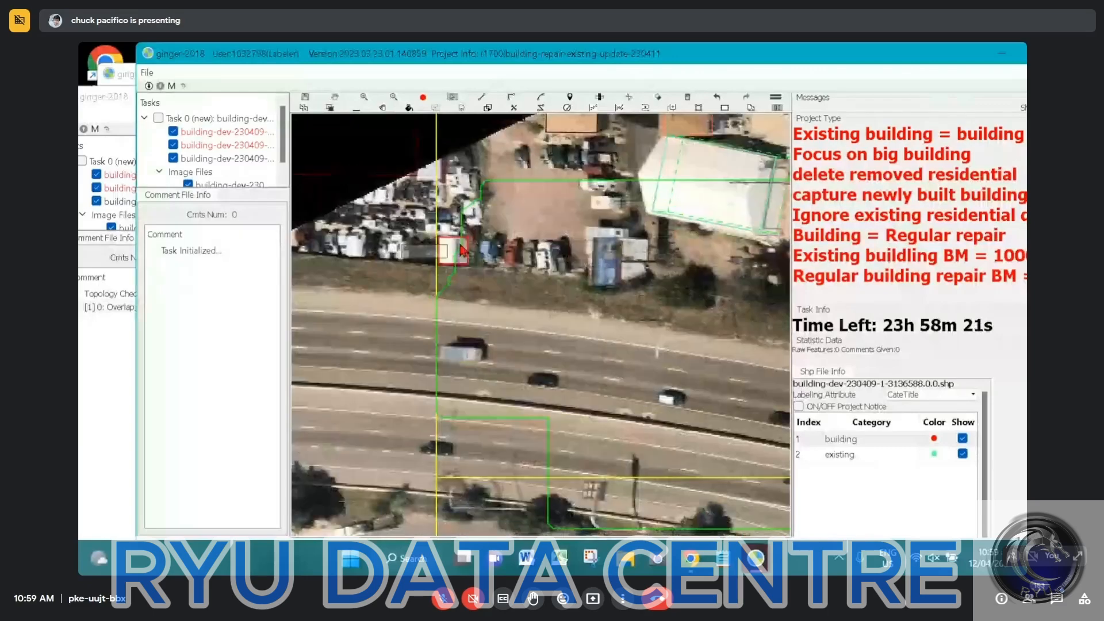
{"action": "scroll", "coordinate": [463, 251], "scroll_direction": "down", "scroll_amount": 3}
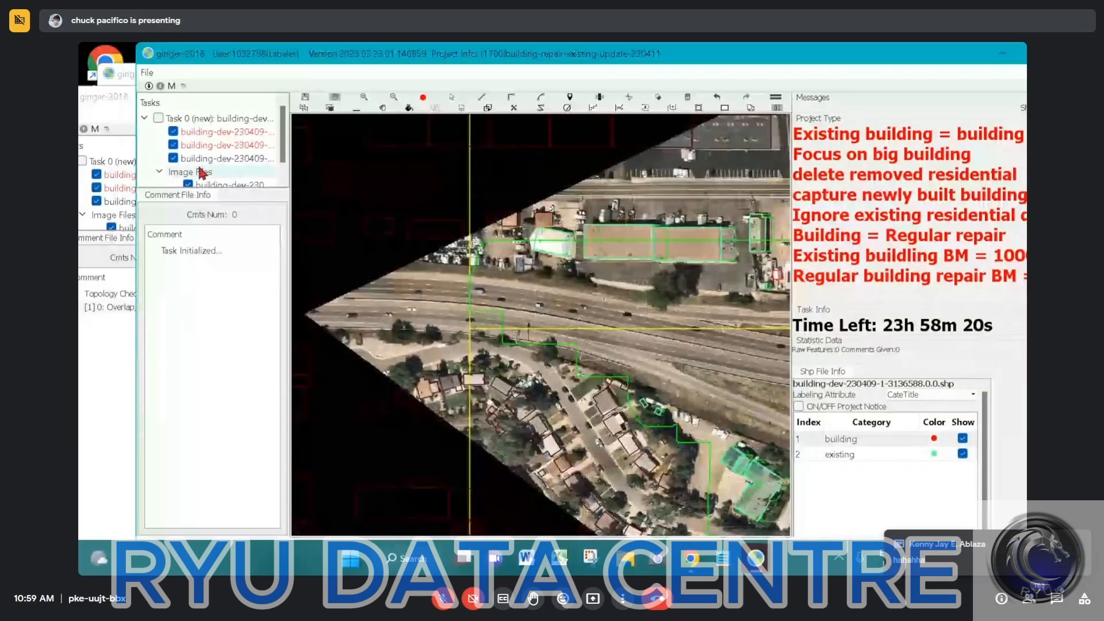
{"action": "scroll", "coordinate": [444, 278], "scroll_direction": "down", "scroll_amount": 2}
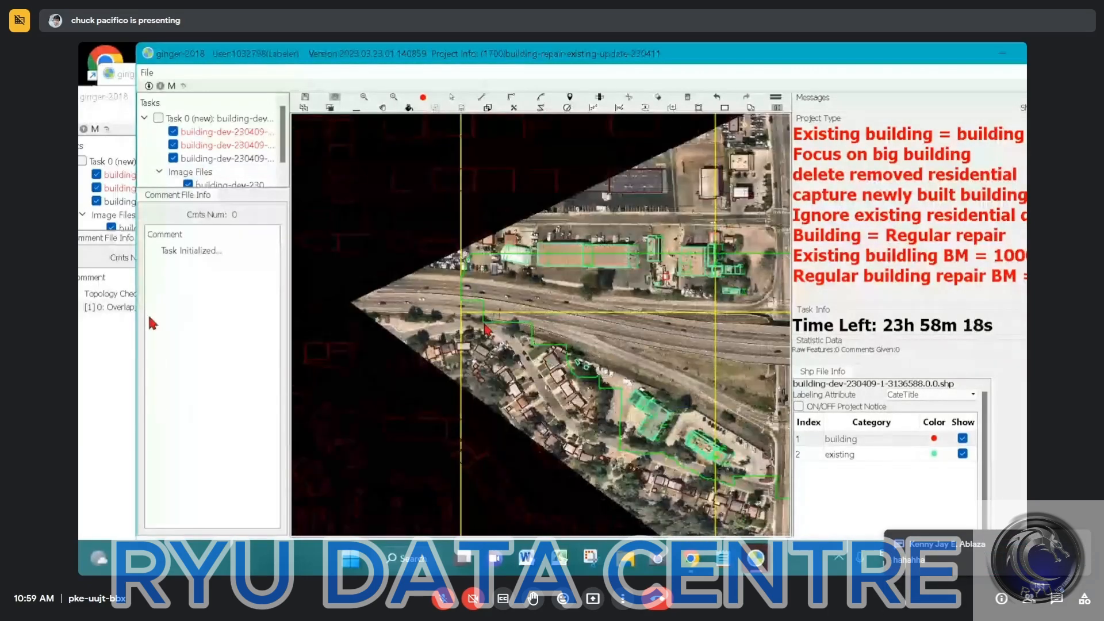
Return to the task with the remaining overlap and trim the dark-roofed building's west side just east of the flagged strip.
{"action": "left_click", "coordinate": [127, 371]}
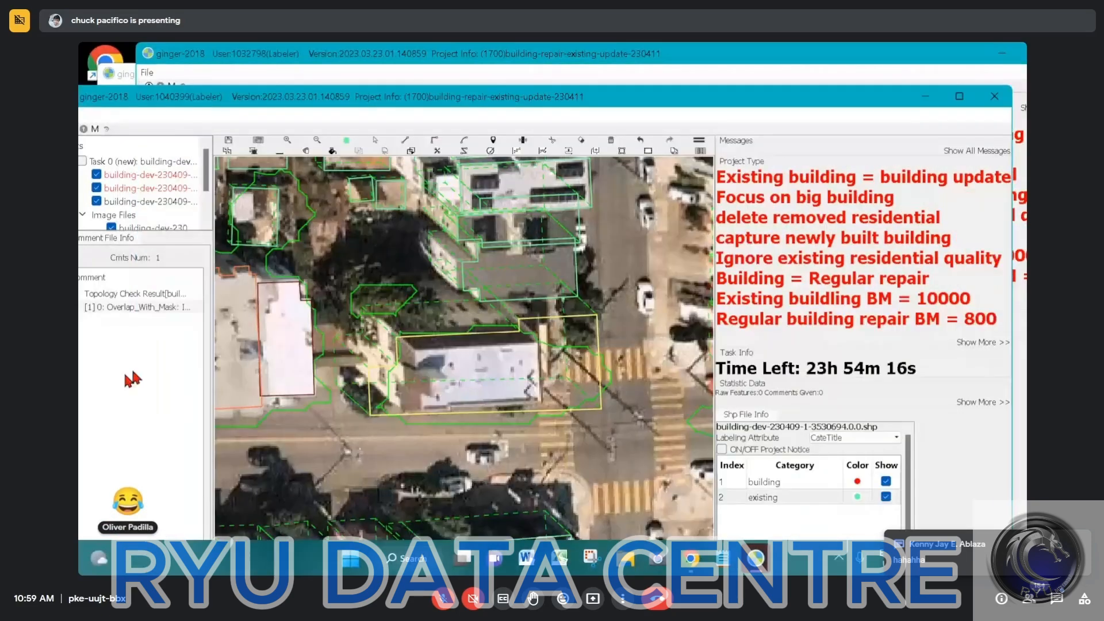
{"action": "double_click", "coordinate": [147, 310]}
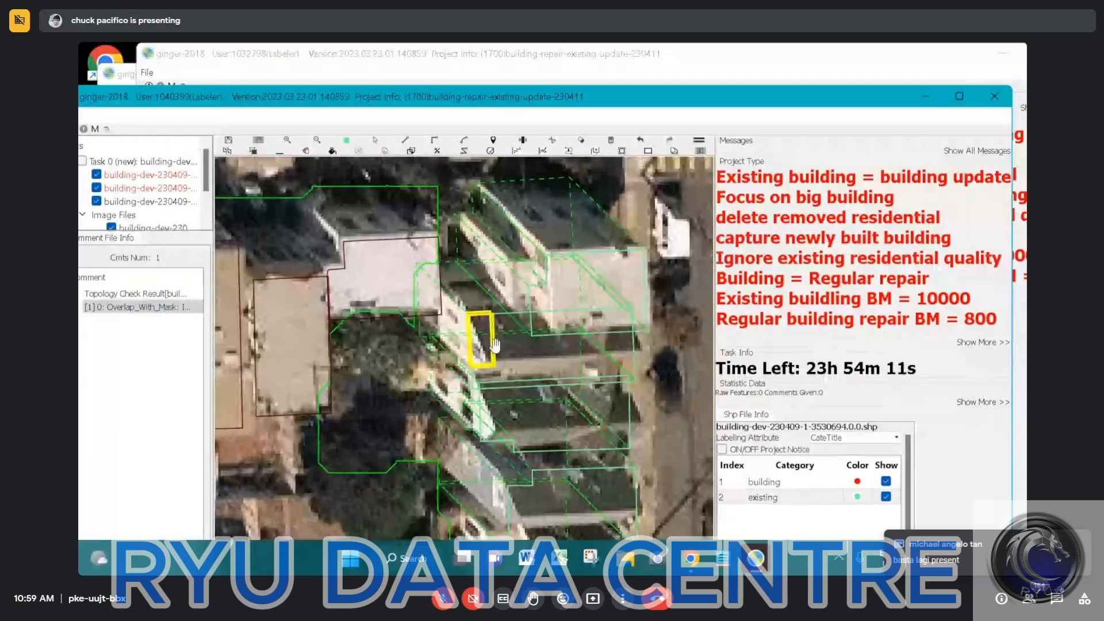
{"action": "scroll", "coordinate": [496, 344], "scroll_direction": "up", "scroll_amount": 1}
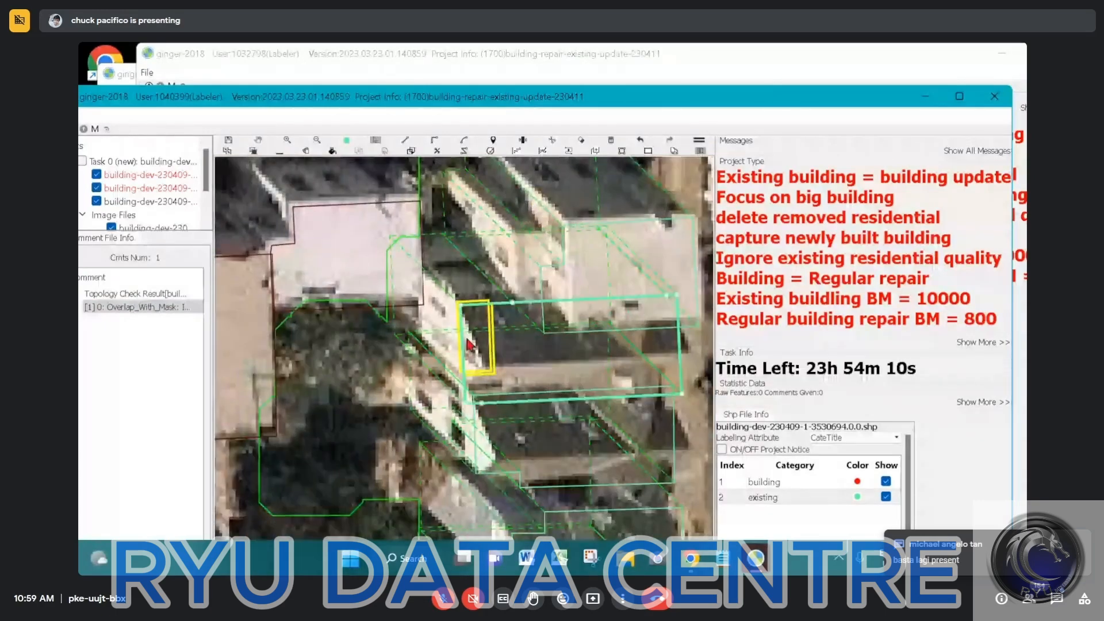
{"action": "key", "text": "d"}
{"action": "left_click", "coordinate": [501, 303]}
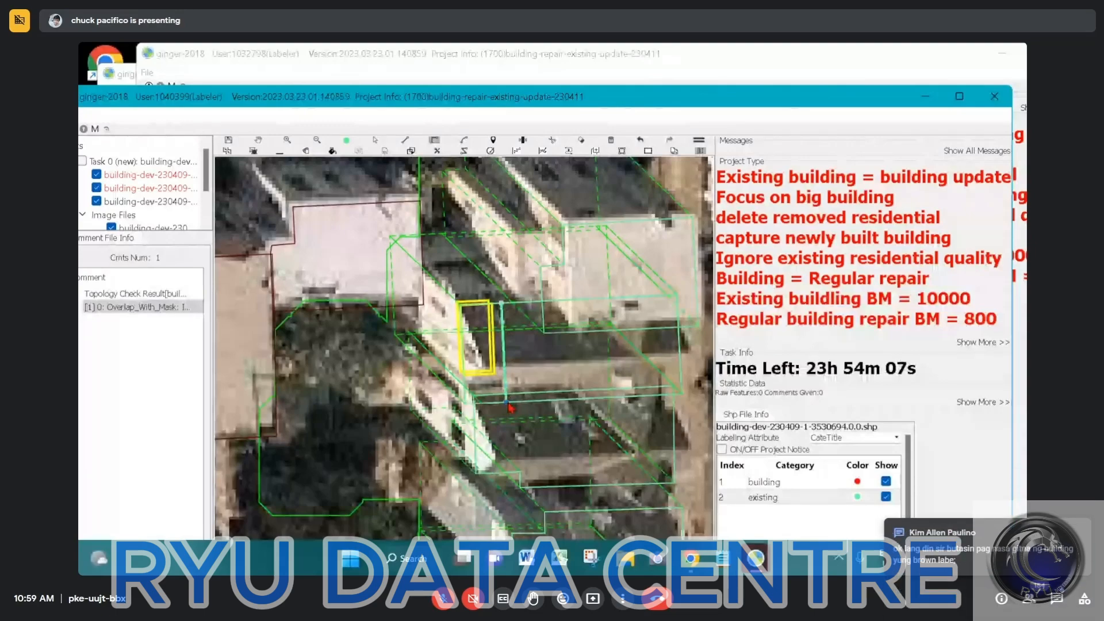
{"action": "double_click", "coordinate": [507, 402]}
{"action": "key", "text": "h"}
{"action": "scroll", "coordinate": [492, 363], "scroll_direction": "down", "scroll_amount": 2}
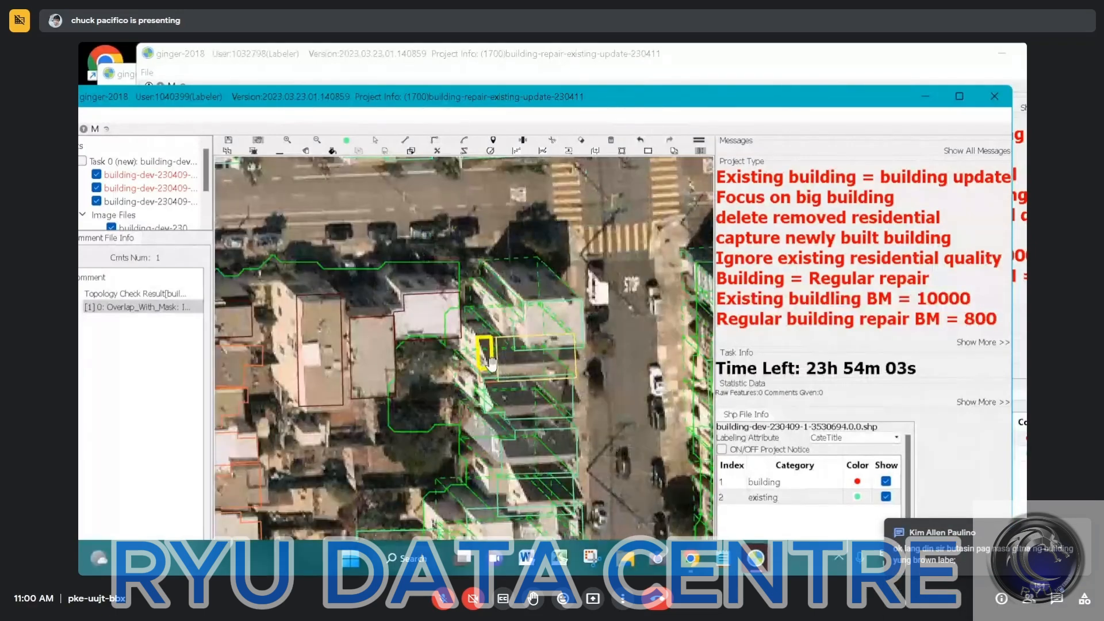
{"action": "scroll", "coordinate": [491, 361], "scroll_direction": "down", "scroll_amount": 3}
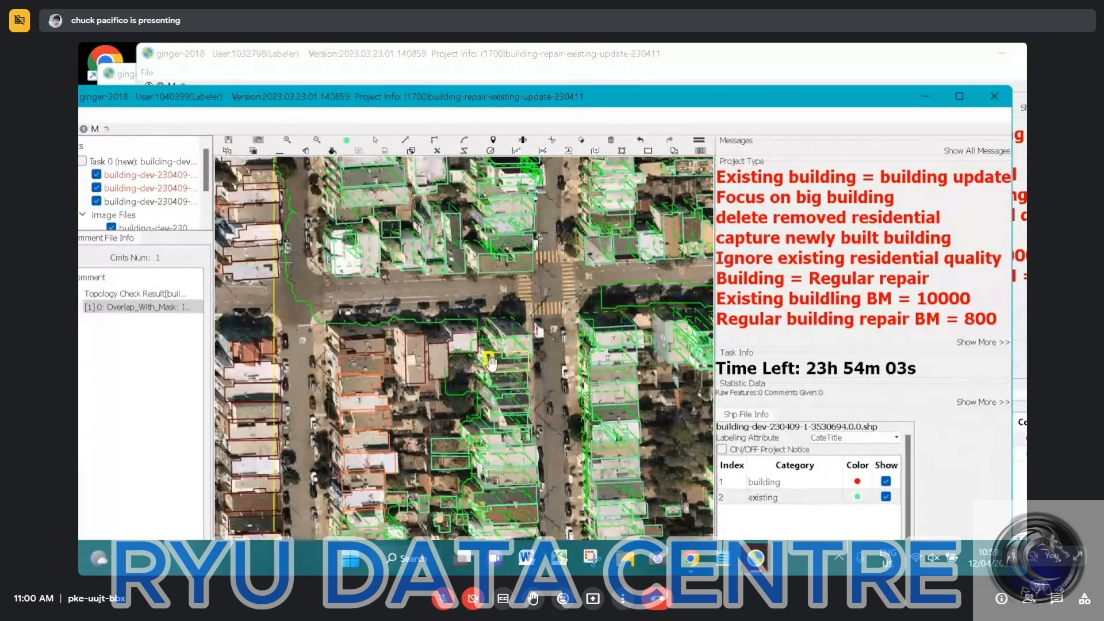
Exit the three open ginger-2018 labeling windows, confirming the exit for each.
{"action": "left_click", "coordinate": [726, 76]}
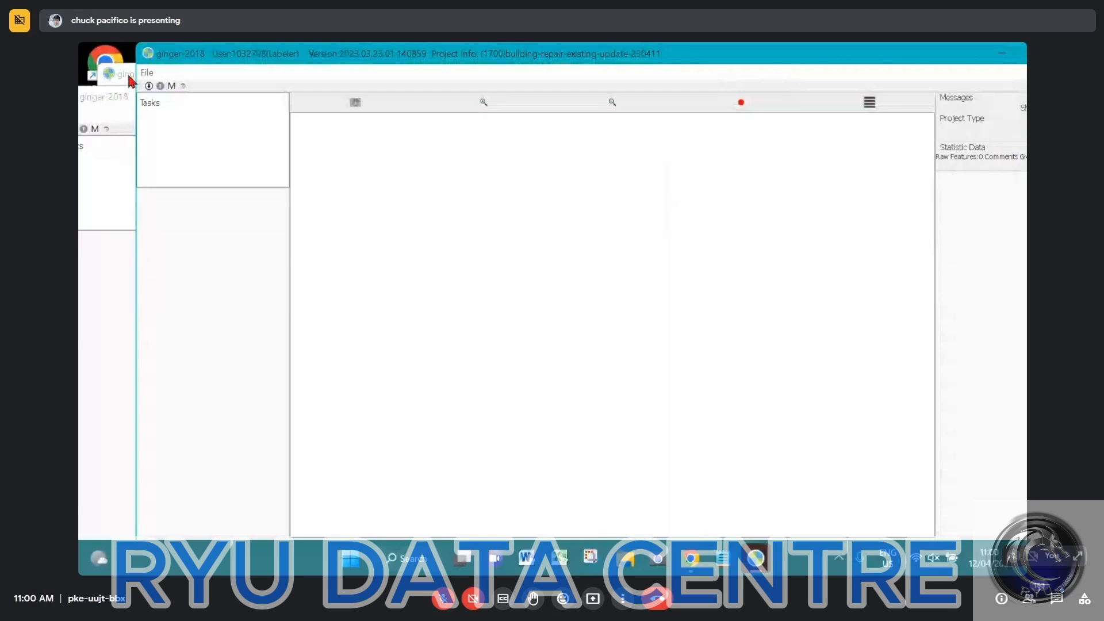
{"action": "left_click", "coordinate": [129, 75]}
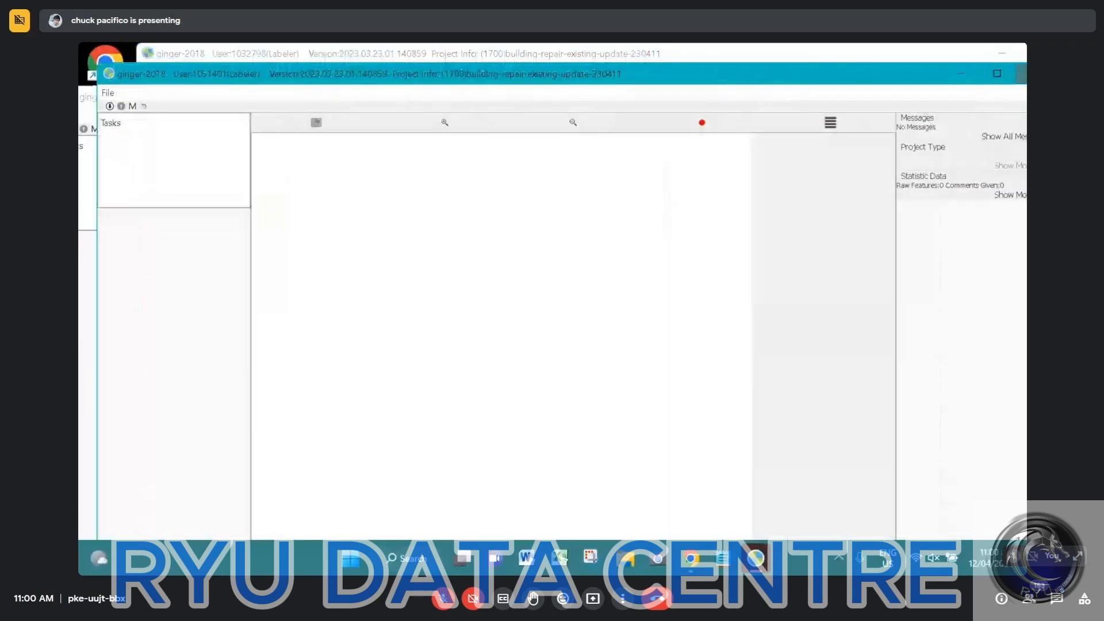
{"action": "left_click", "coordinate": [1021, 73]}
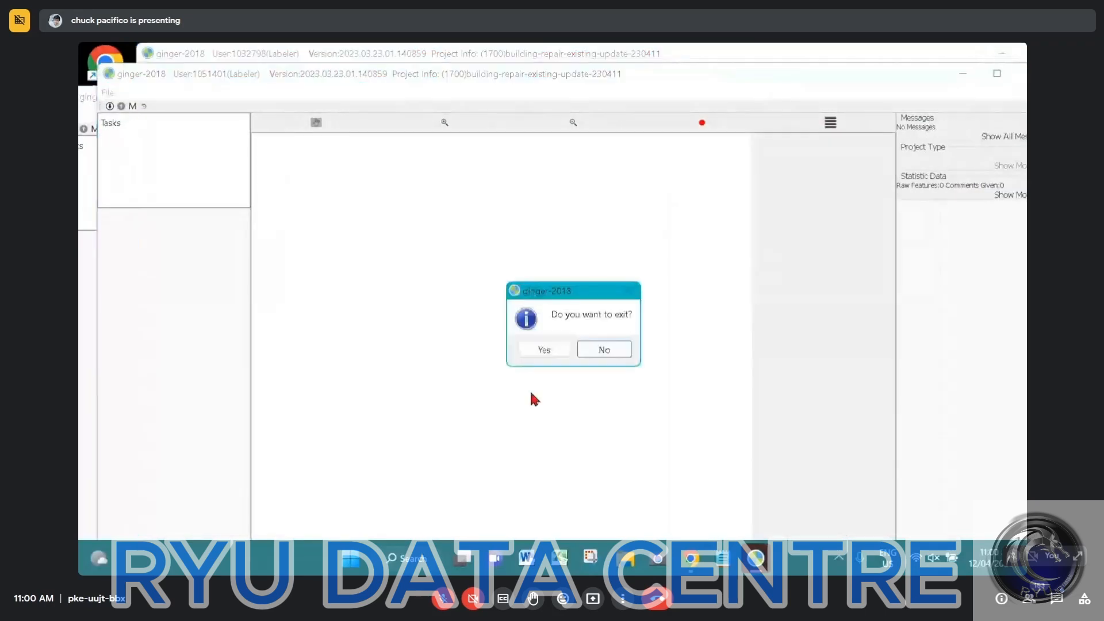
{"action": "left_click", "coordinate": [557, 347]}
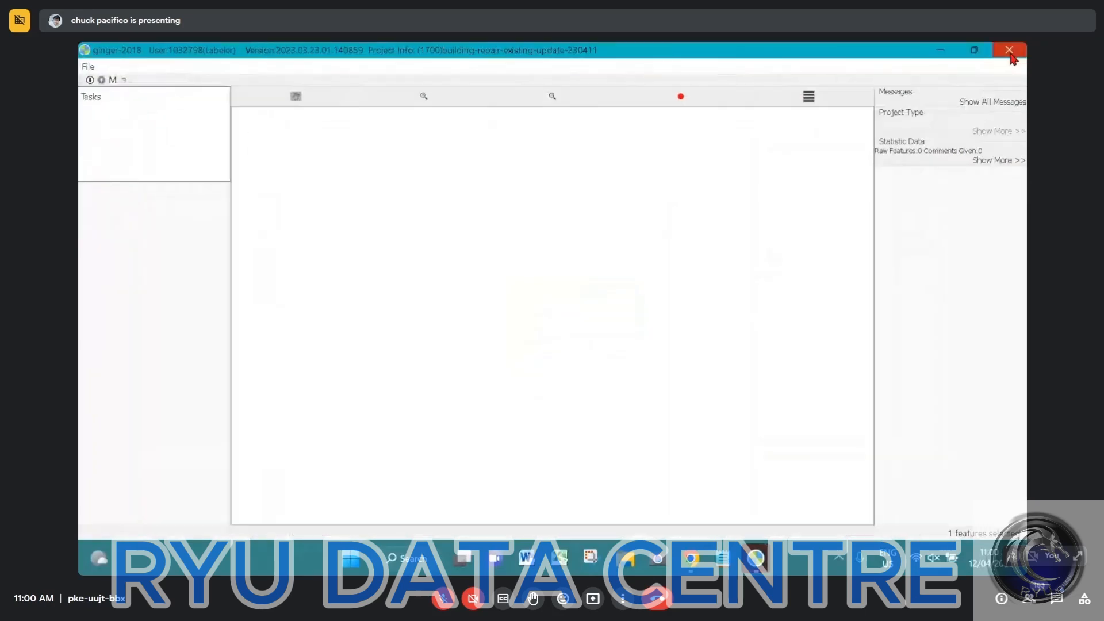
{"action": "left_click", "coordinate": [1010, 51]}
{"action": "left_click", "coordinate": [536, 316]}
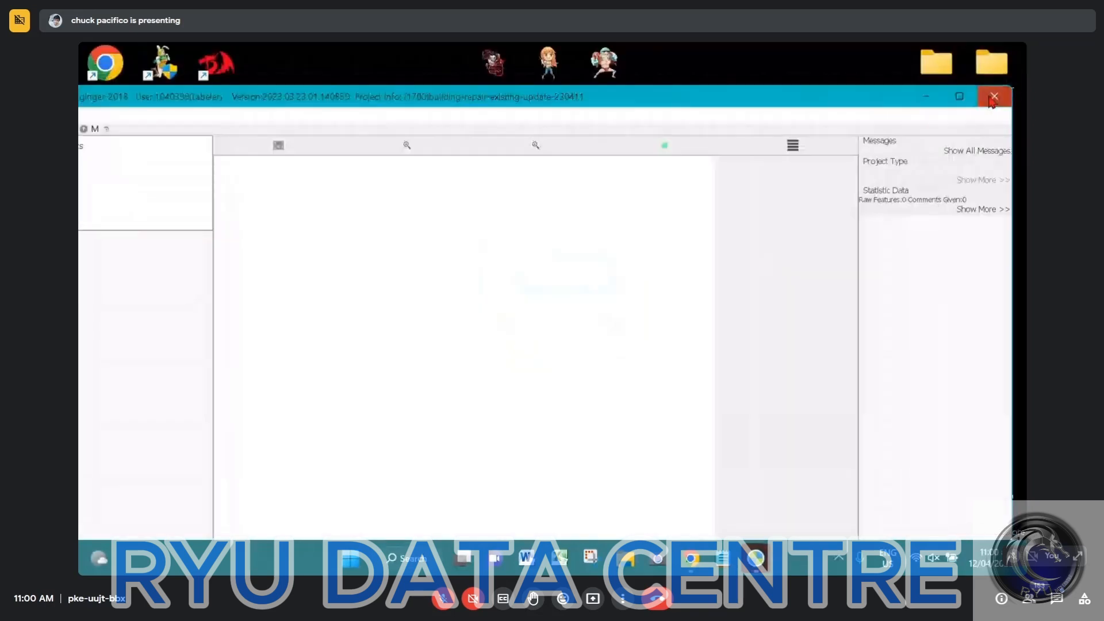
{"action": "left_click", "coordinate": [993, 98]}
{"action": "left_click", "coordinate": [517, 374]}
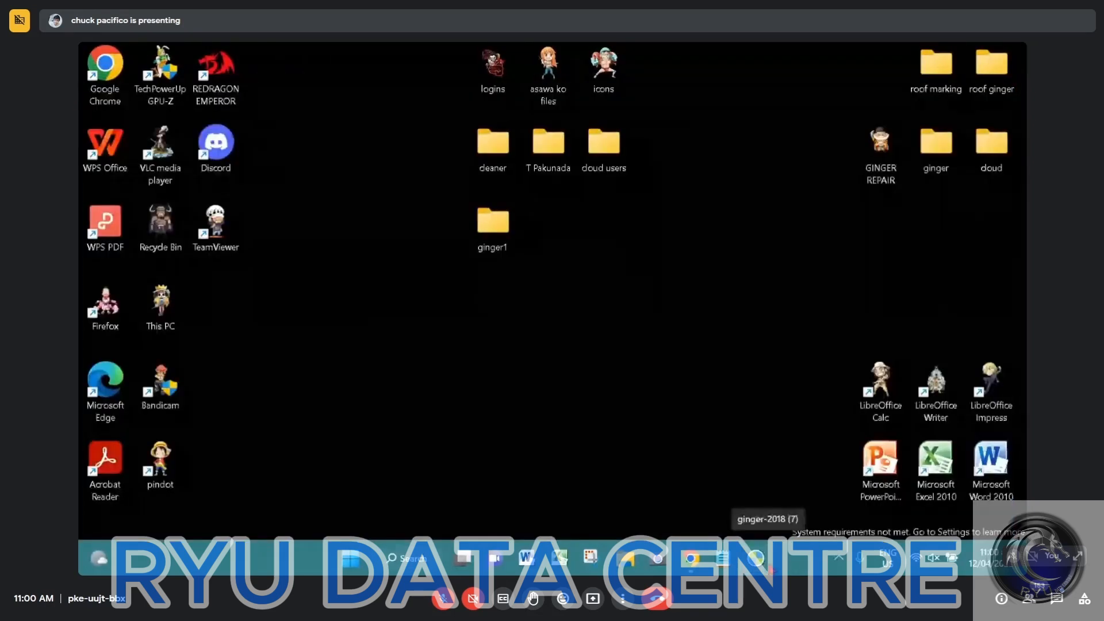
Stop sharing the screen in the Google Meet call.
{"action": "mouse_move", "coordinate": [700, 561]}
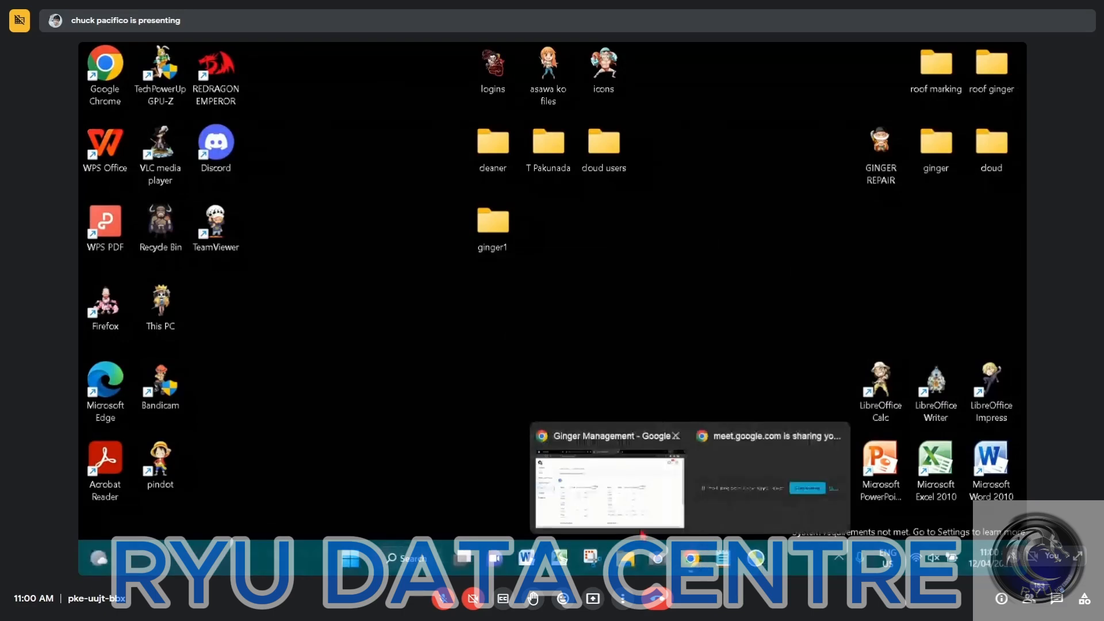
{"action": "left_click", "coordinate": [765, 478]}
{"action": "left_click", "coordinate": [632, 520]}
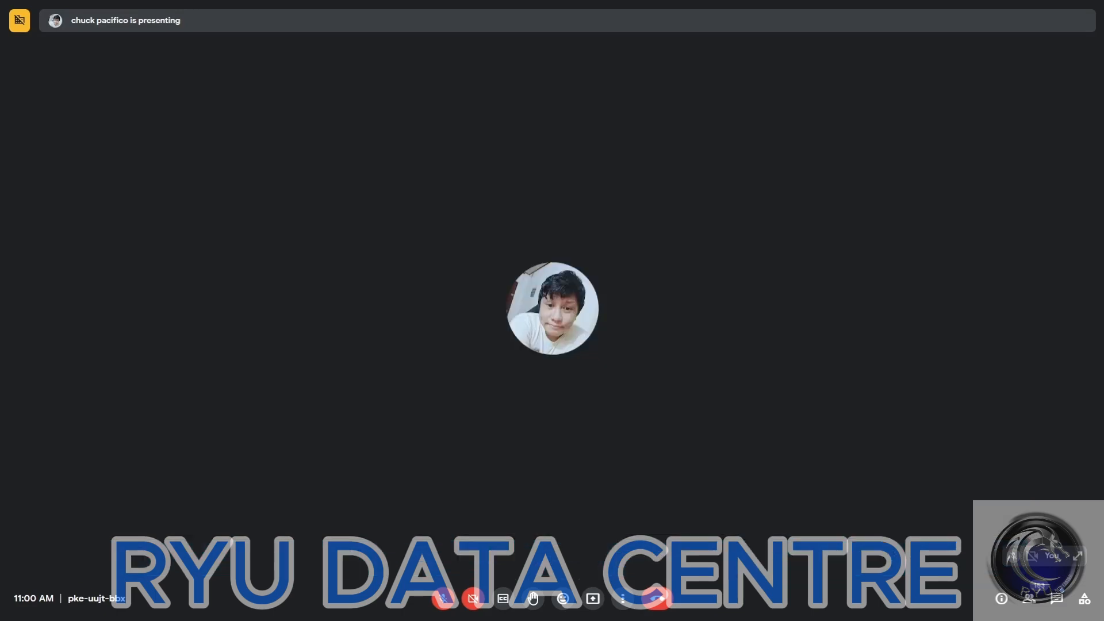